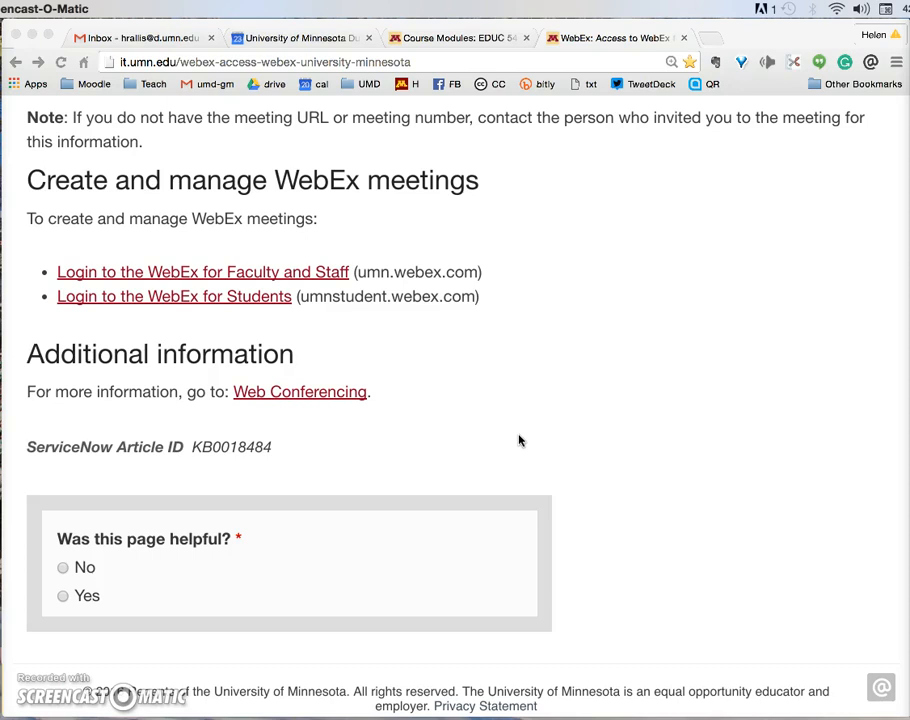
Step: Select the page address, then follow the 'Login to the WebEx for Faculty and Staff' link
click(410, 60)
drag(165, 65, 111, 62)
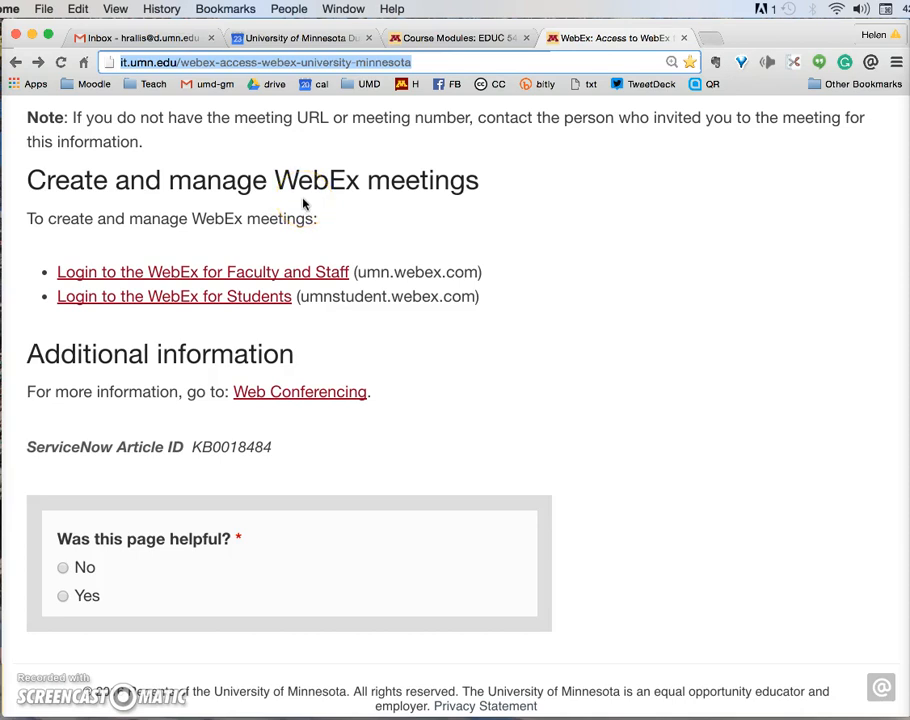
click(311, 272)
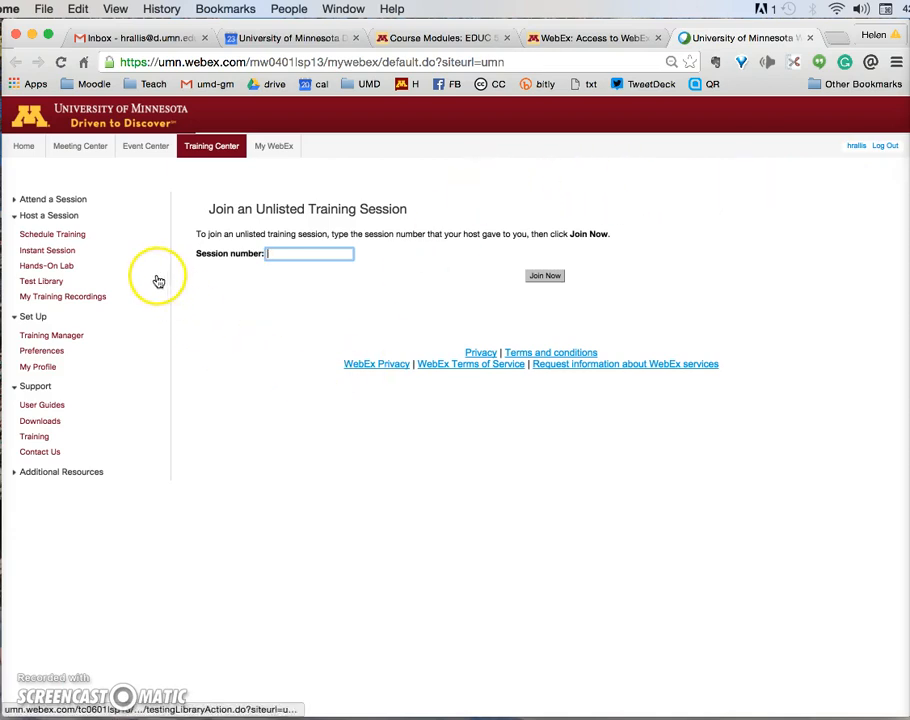
Step: Begin Schedule Training under Training Center and enter the topic 'Educ 2000 Feb 27, 2016'
click(209, 153)
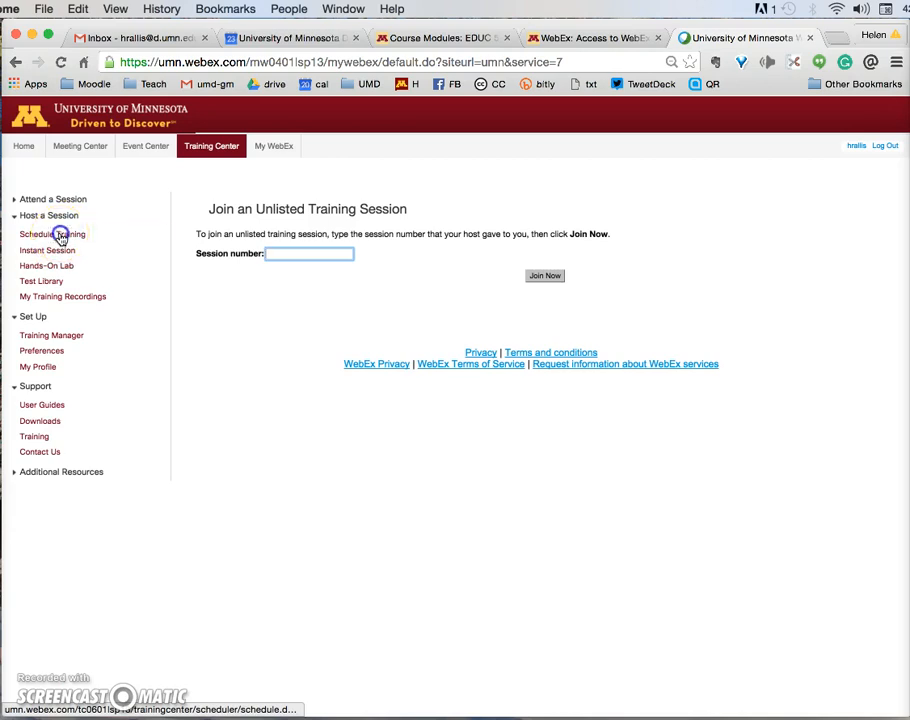
click(61, 236)
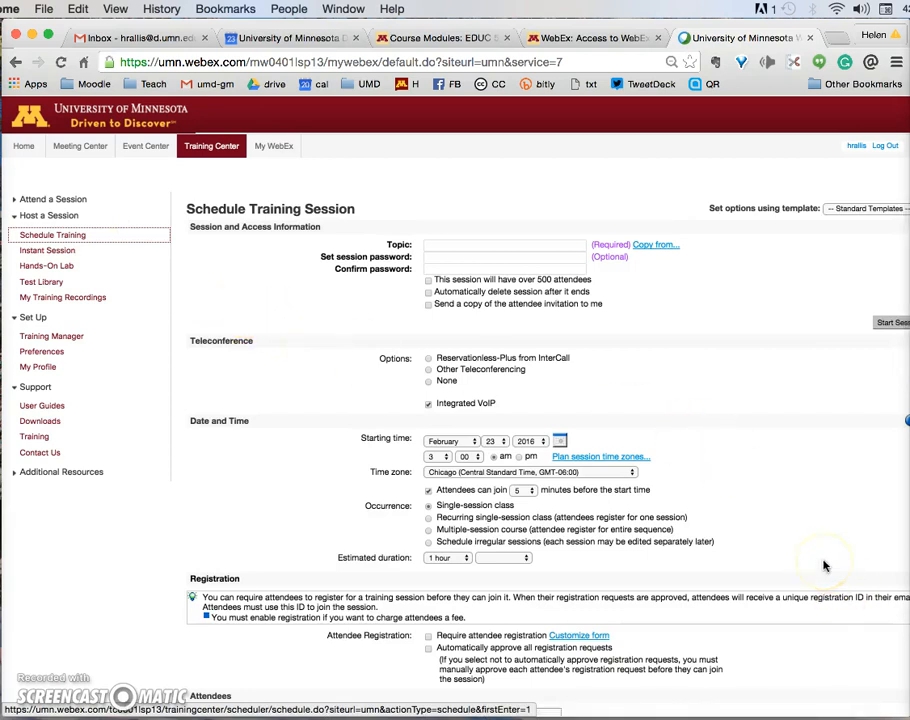
click(553, 245)
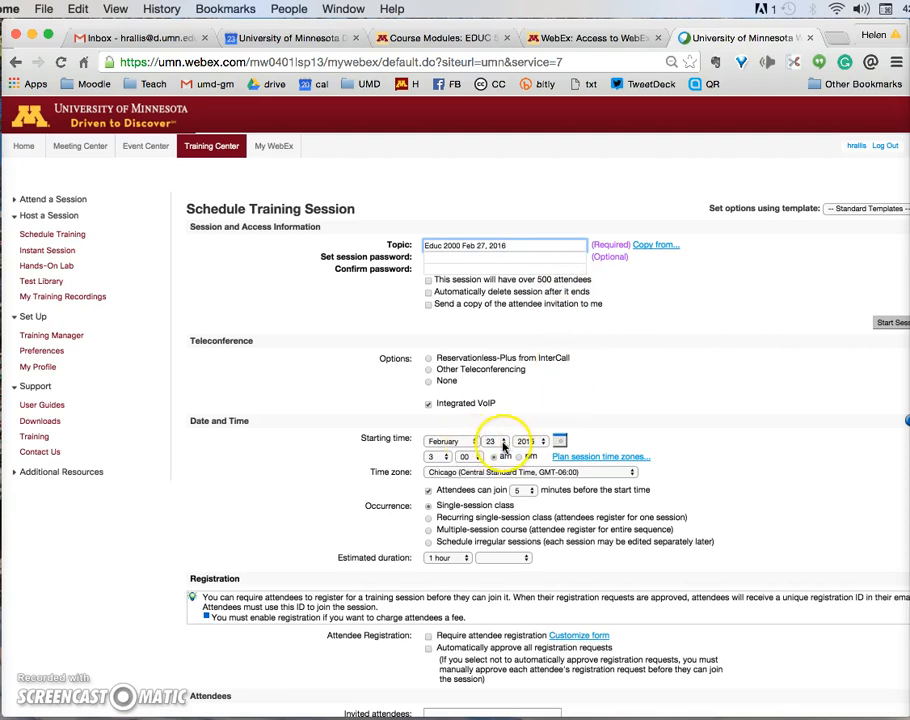
Step: Set the start day to 27 and pm, with 10-minute early join and 2-hour duration
click(492, 442)
click(500, 481)
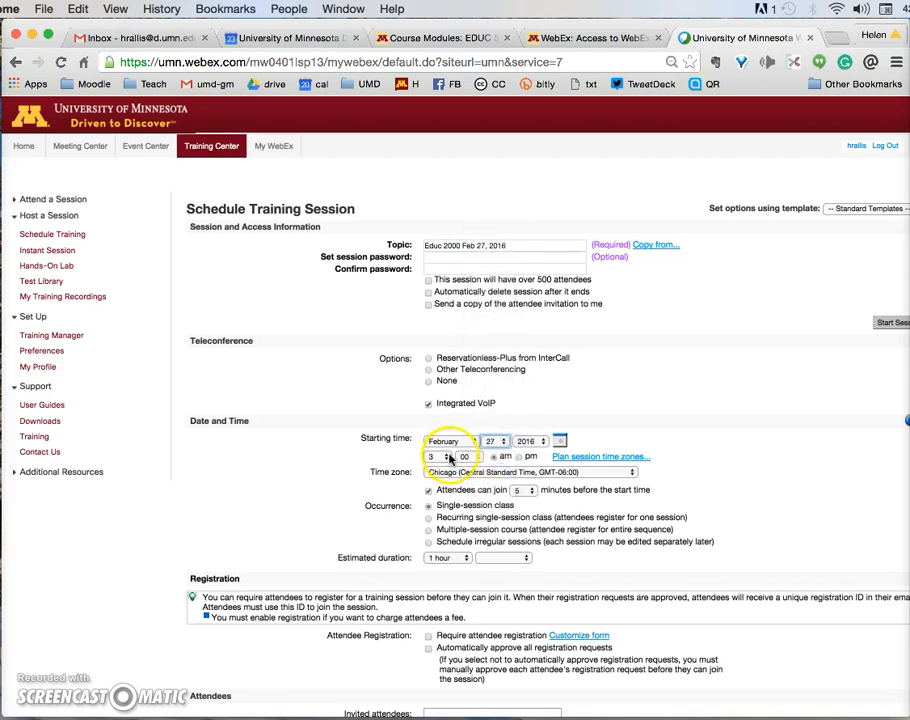
click(520, 457)
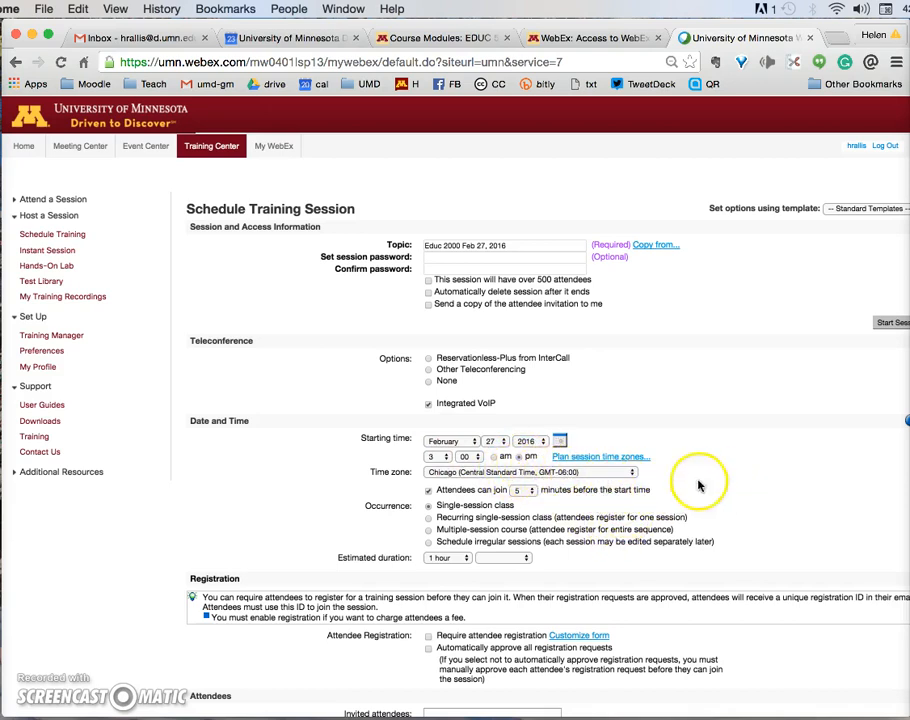
click(530, 490)
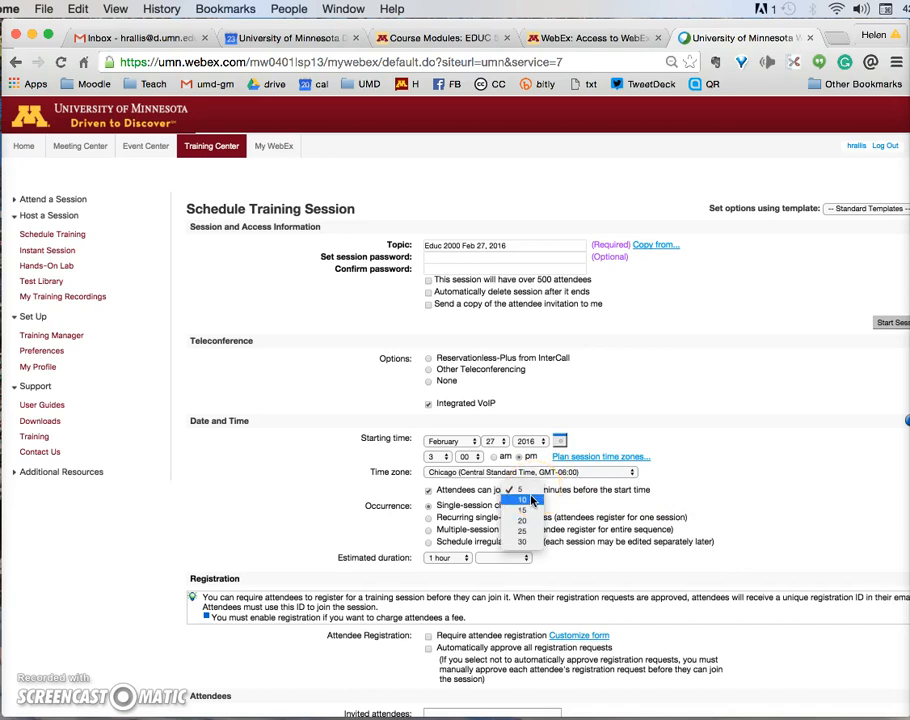
click(532, 500)
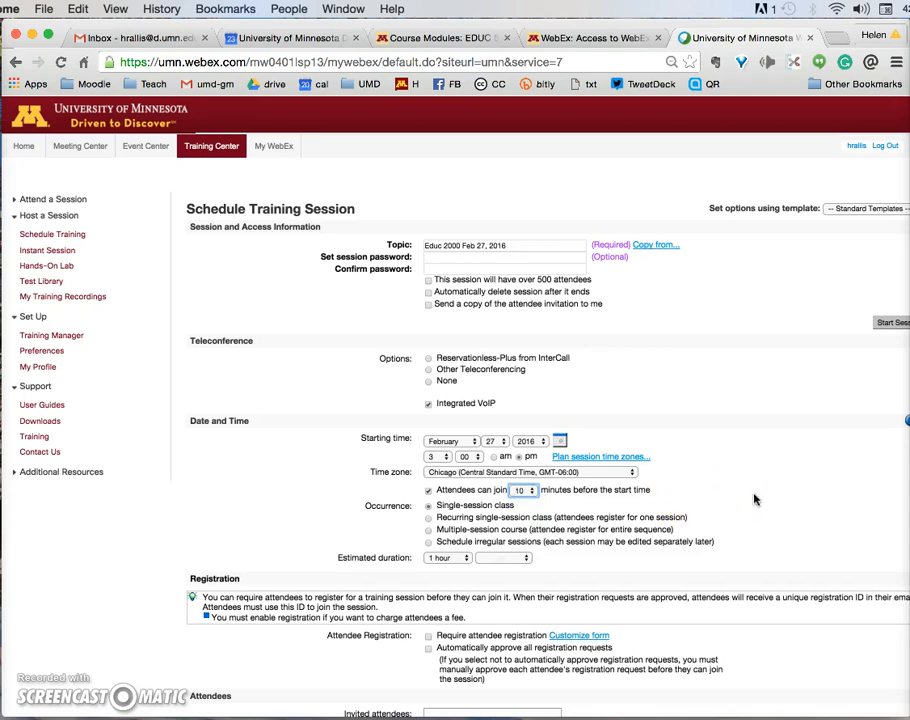
click(464, 560)
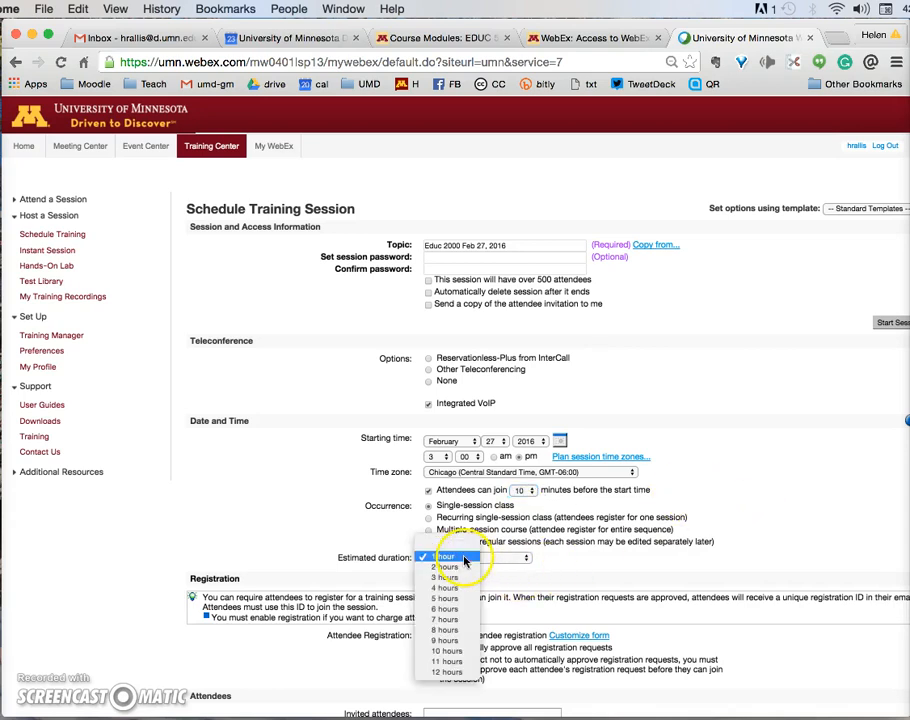
click(458, 568)
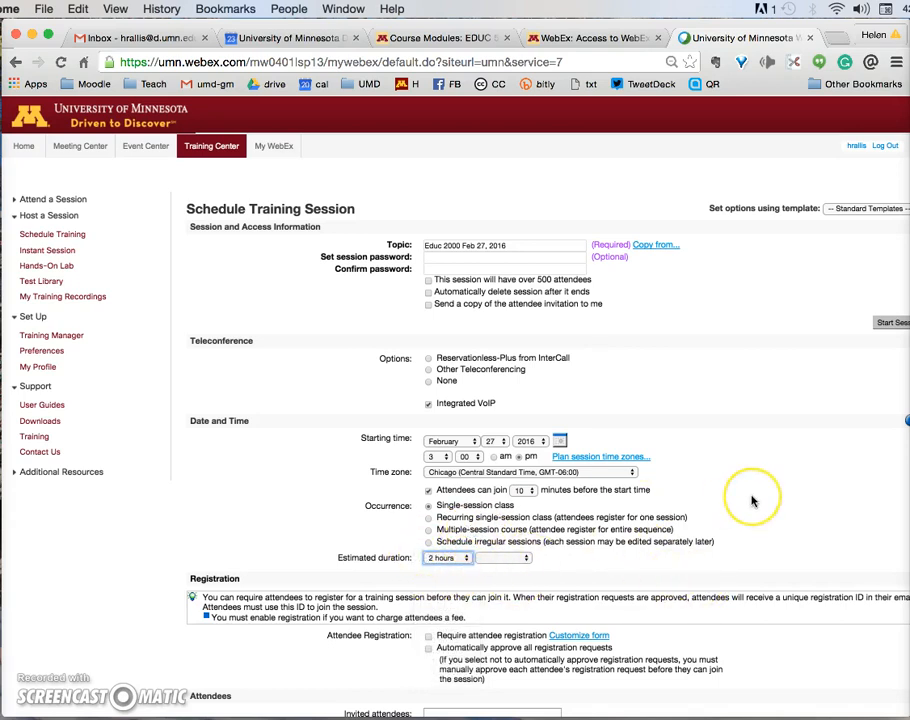
click(792, 382)
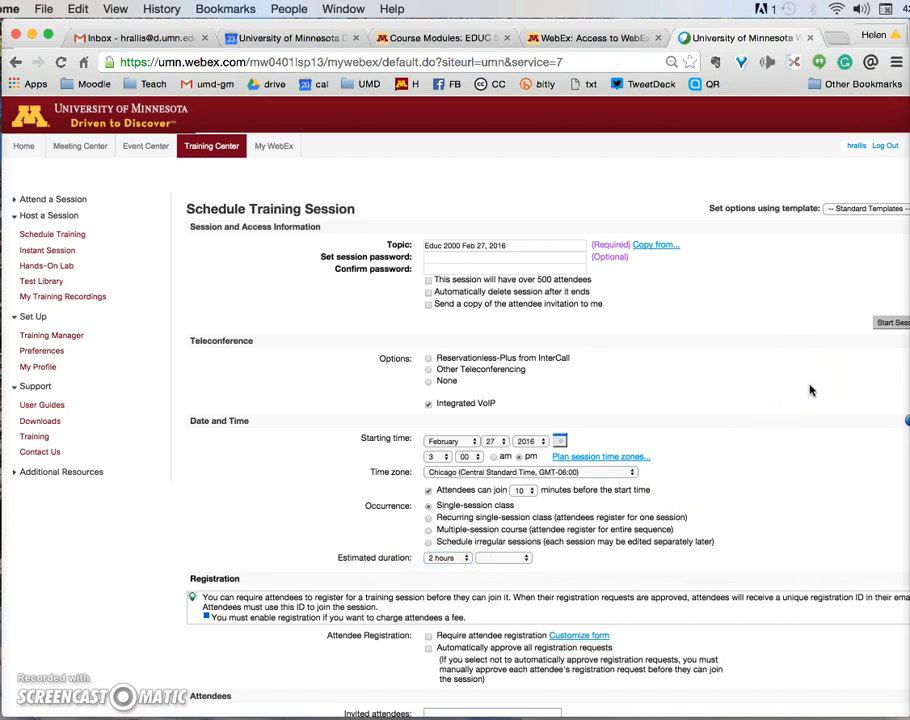
drag(755, 390, 741, 294)
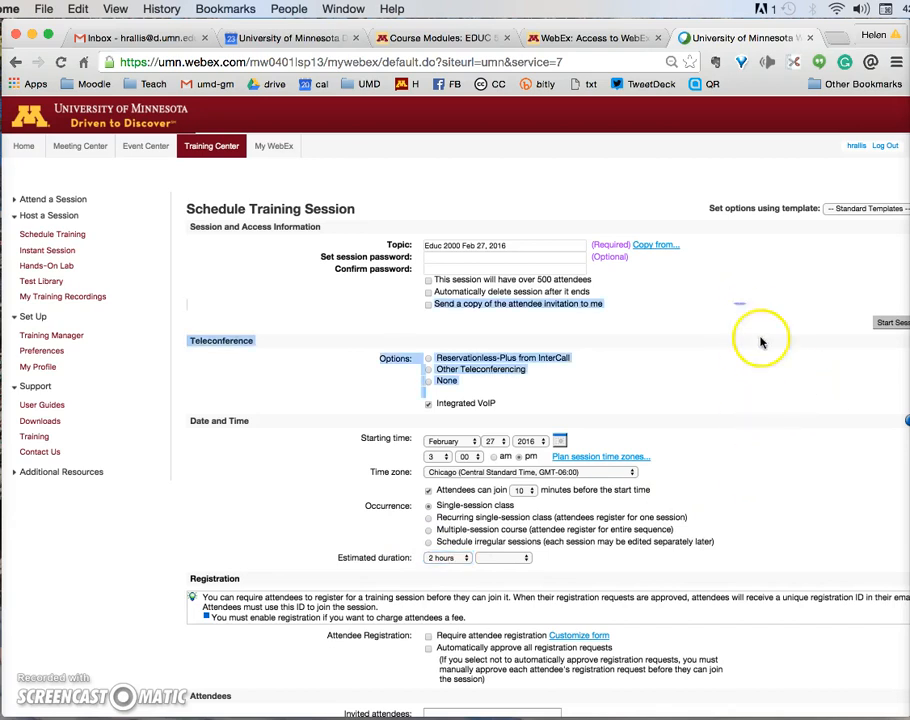
click(772, 349)
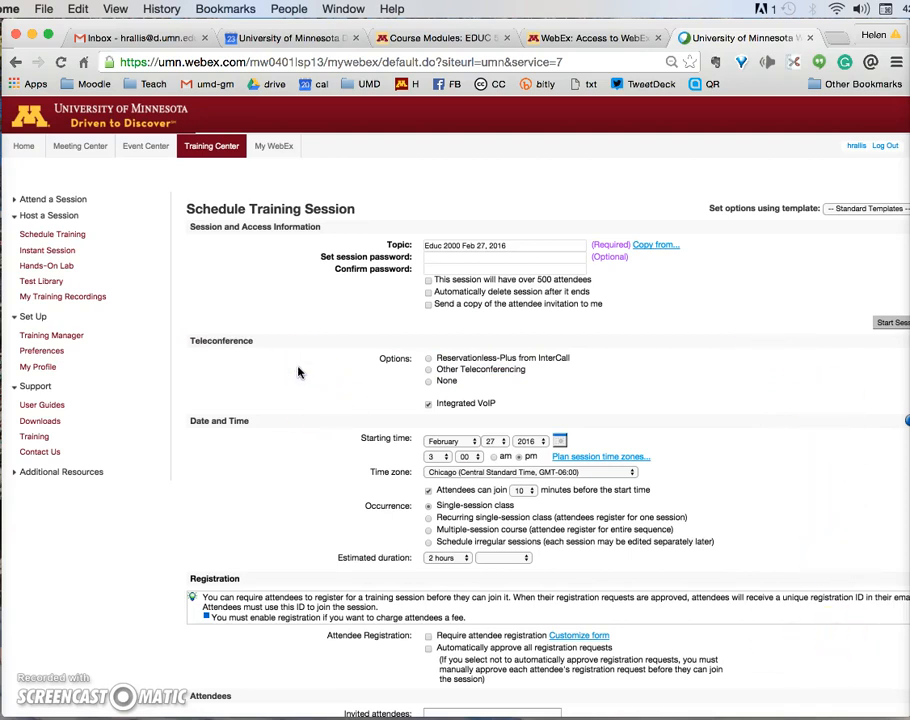
Step: Scroll down to Session Options and open the Edit Options editor
scroll(298, 371, down, 3)
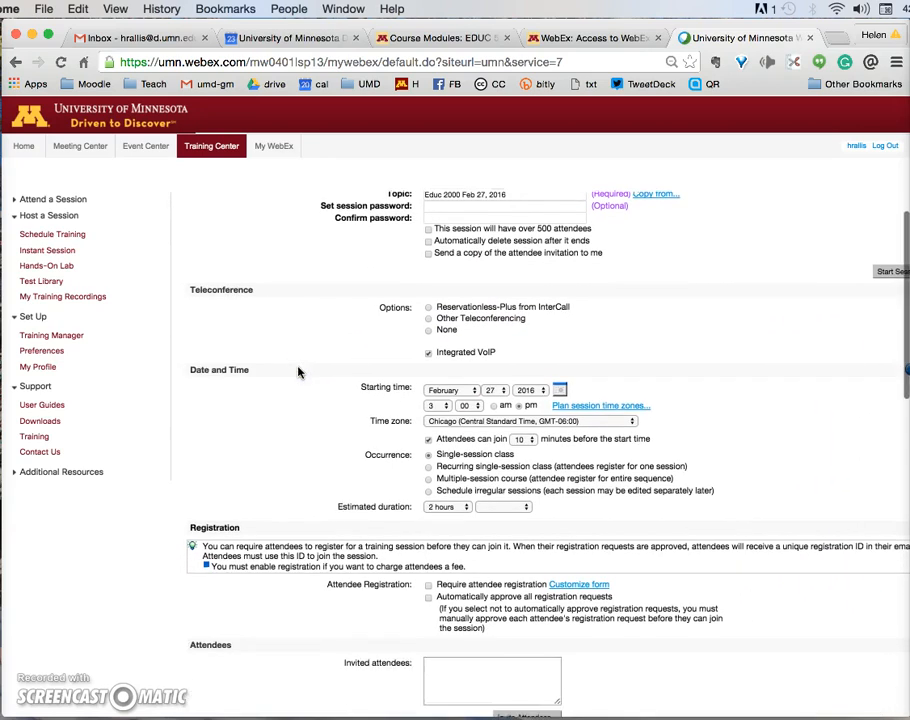
scroll(298, 371, down, 5)
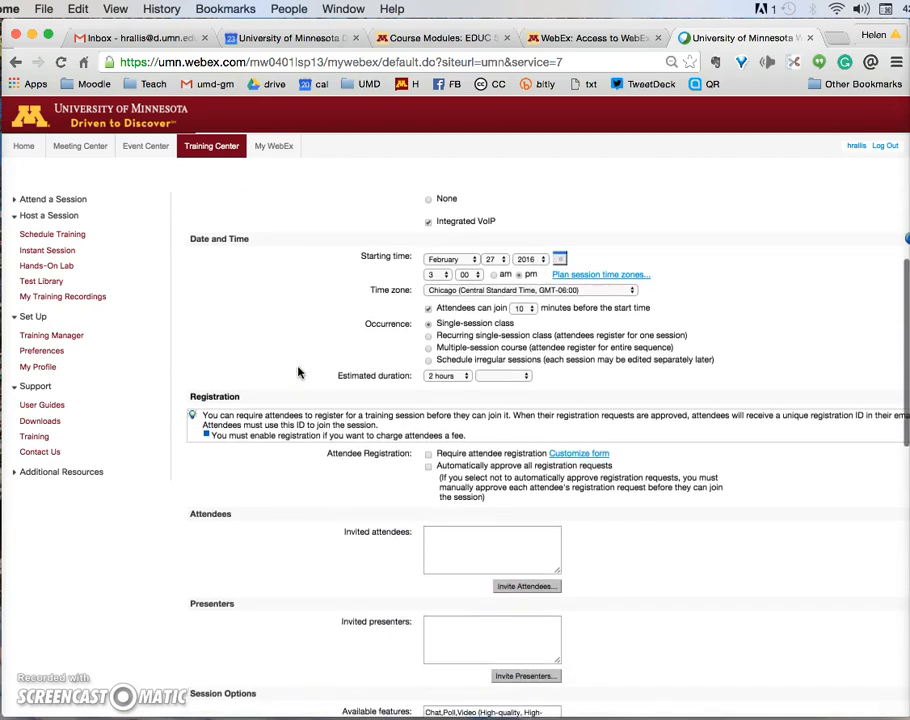
scroll(298, 371, down, 3)
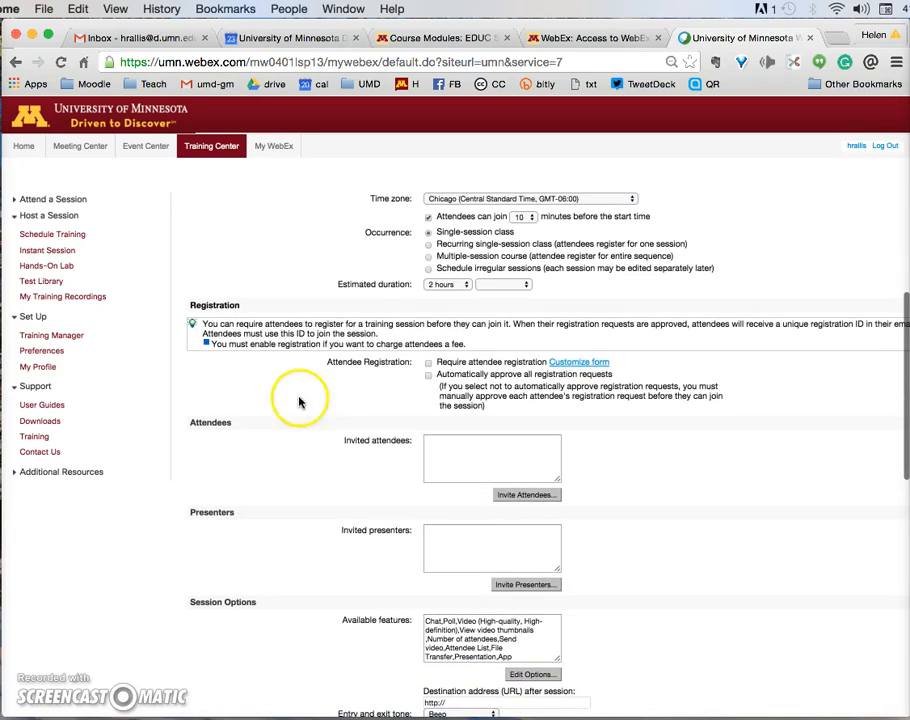
scroll(295, 450, down, 3)
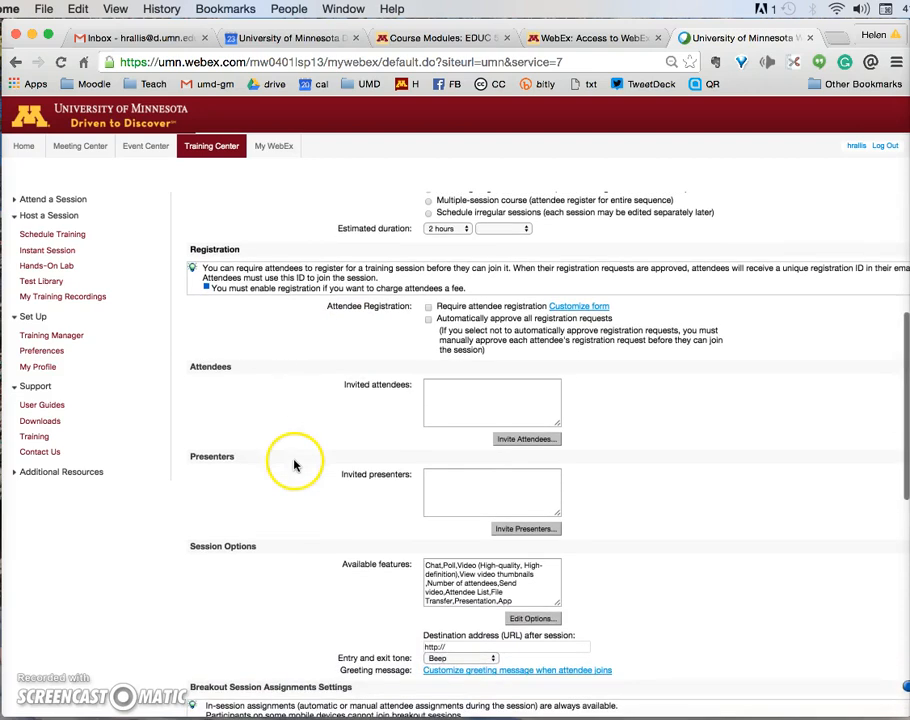
scroll(335, 457, down, 3)
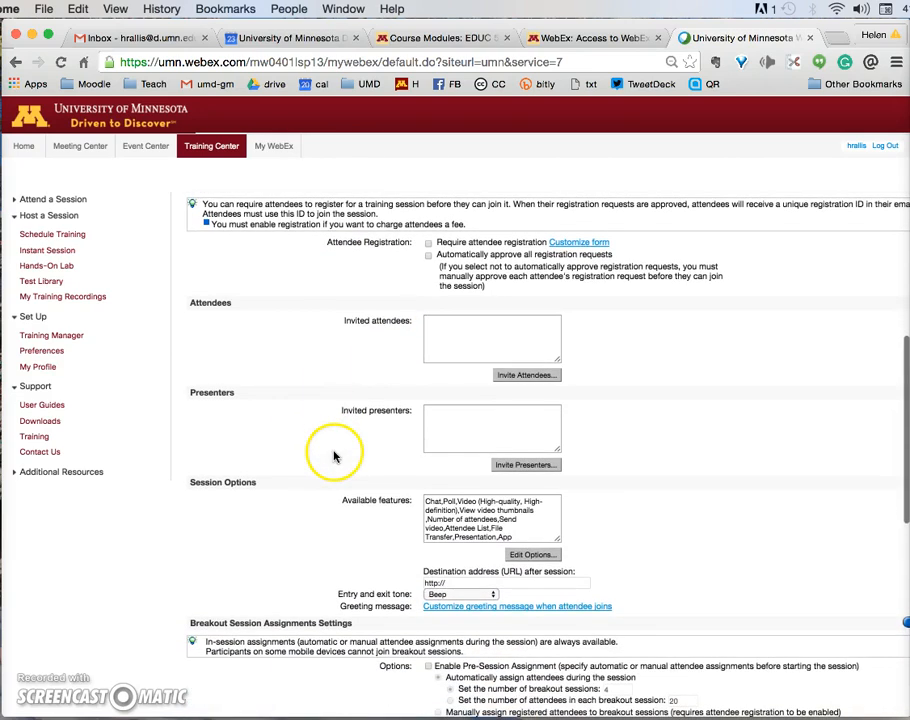
scroll(309, 486, down, 2)
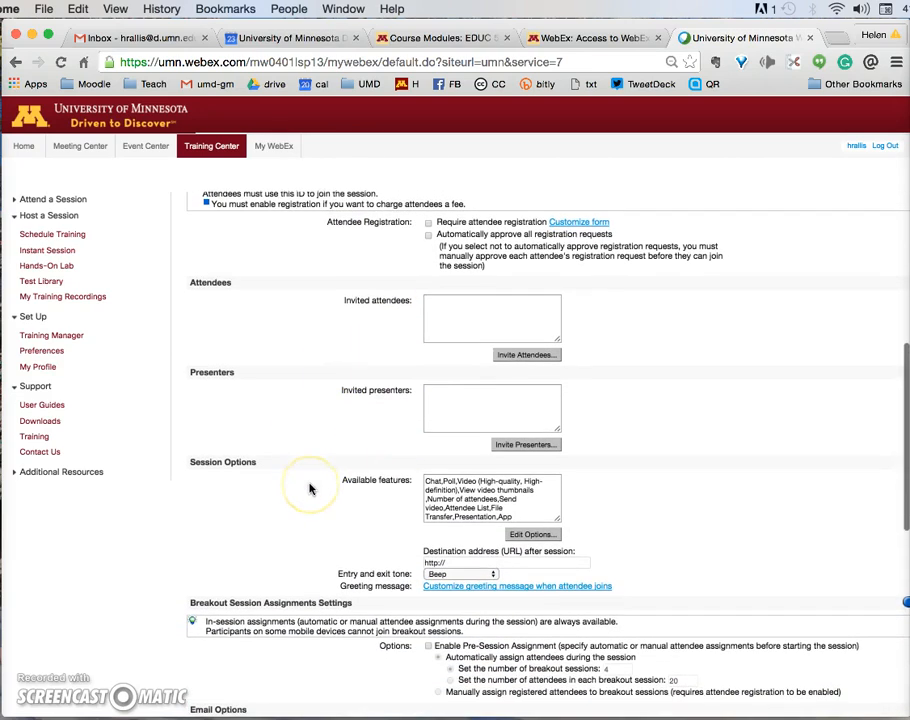
click(528, 530)
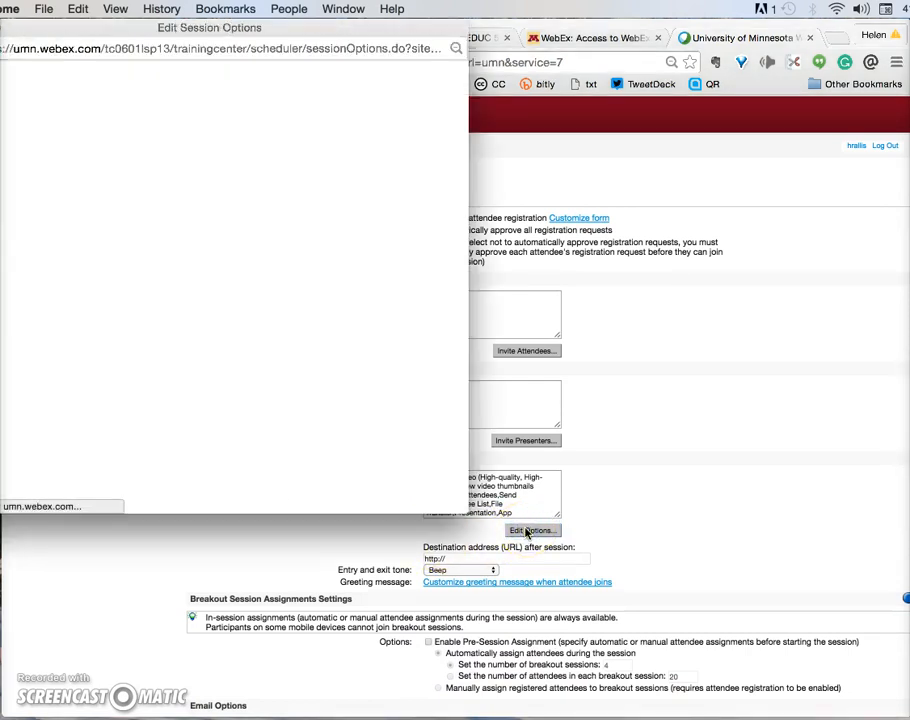
Step: Reposition the options window, turn on muting attendees on entry, and save the options
click(432, 62)
drag(405, 24, 559, 12)
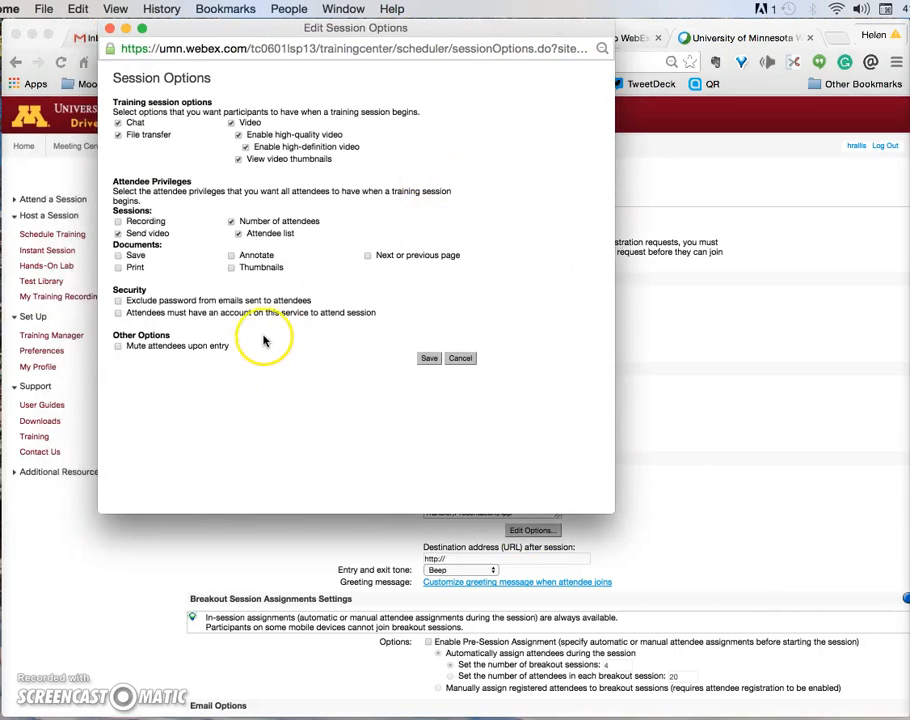
click(118, 346)
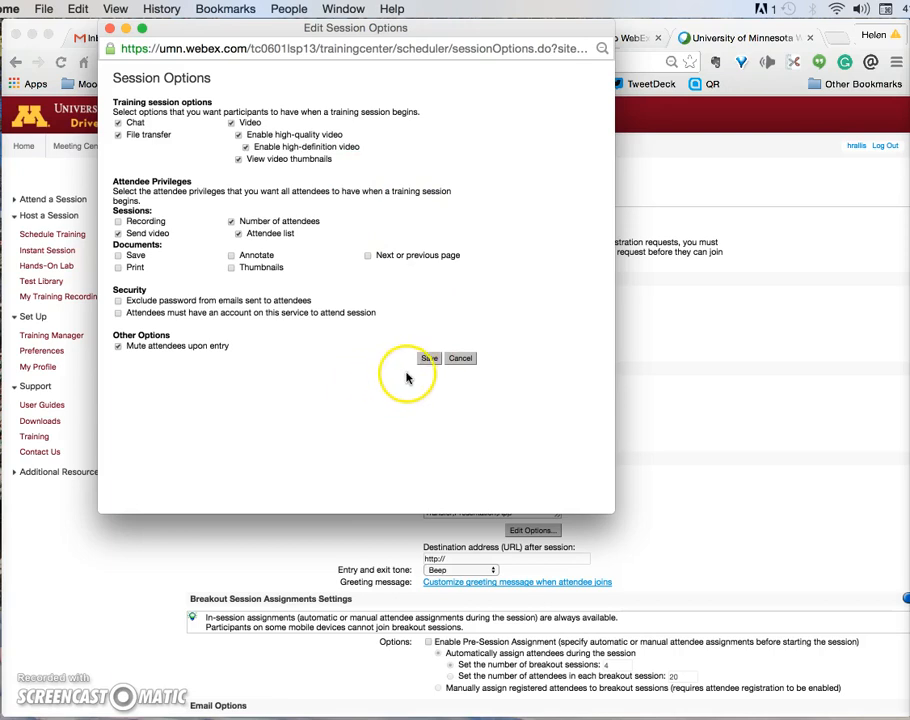
click(427, 359)
Step: Set the entry and exit tone to No Tone
scroll(693, 505, down, 3)
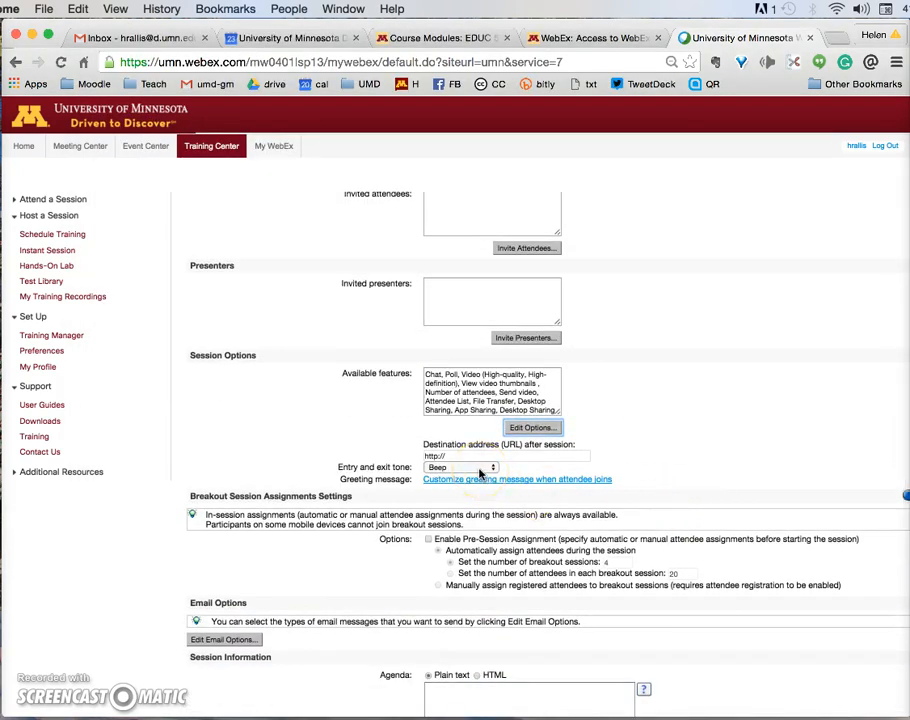
click(479, 472)
click(468, 491)
click(468, 490)
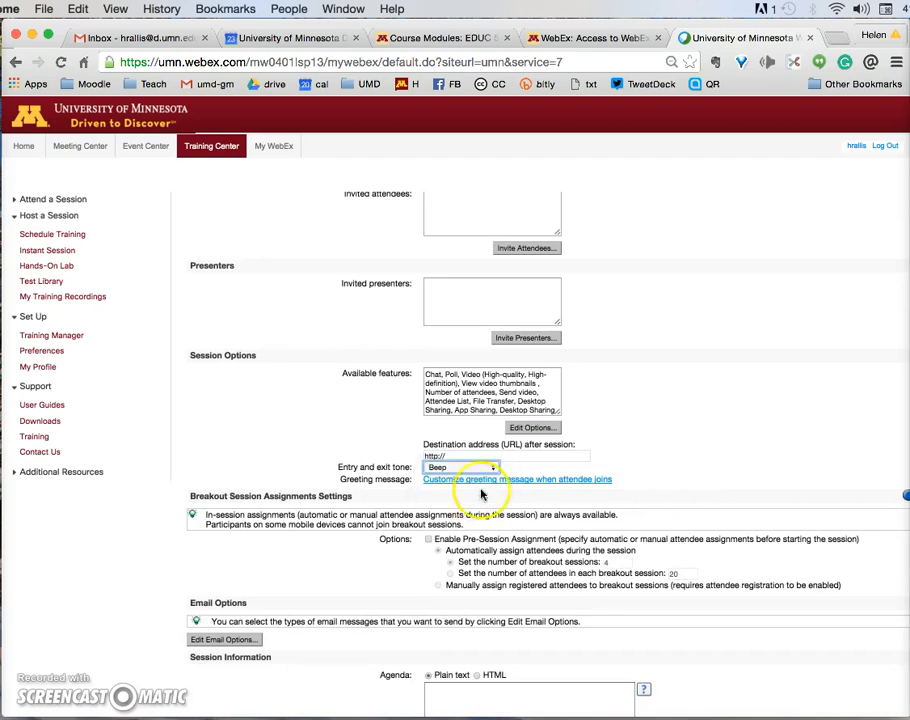
Step: Enter agenda 'Using social media in the elementary classroom' and description 'Group work and presentations'
scroll(772, 444, down, 1)
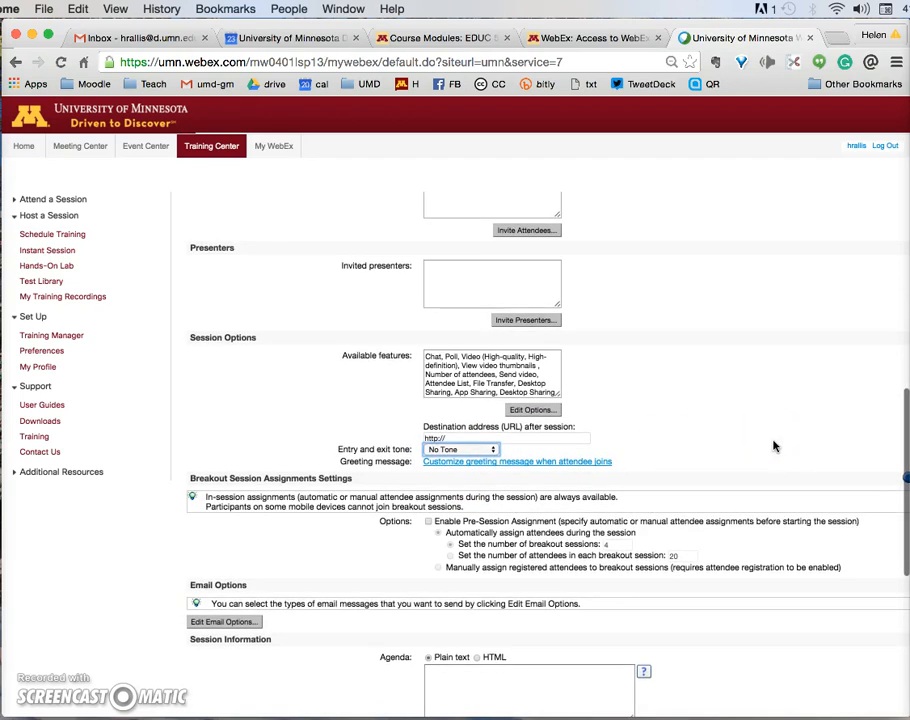
scroll(773, 446, down, 2)
scroll(773, 446, down, 5)
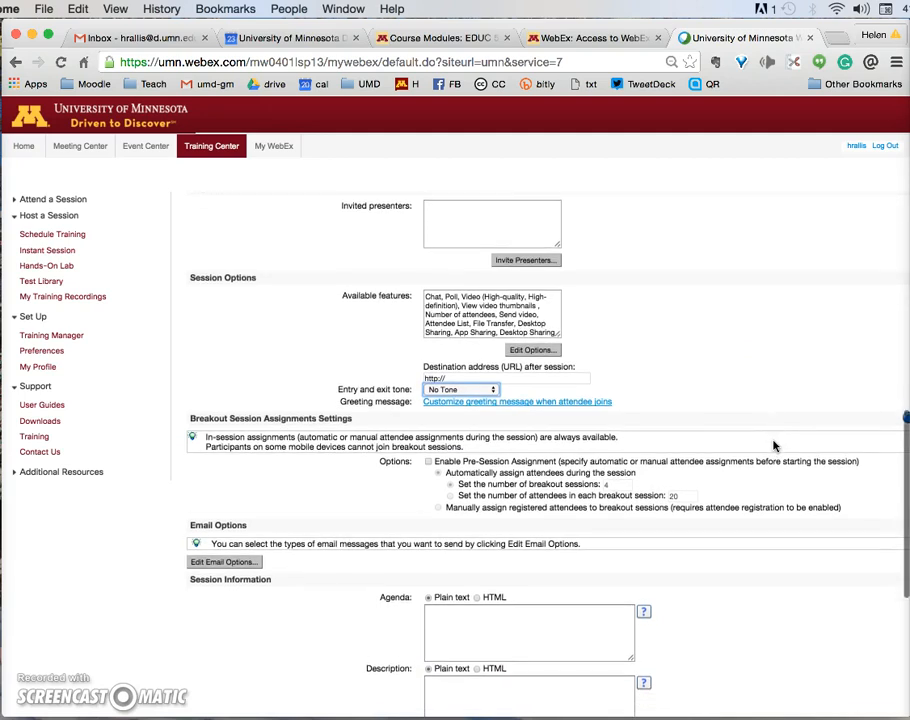
scroll(784, 587, down, 2)
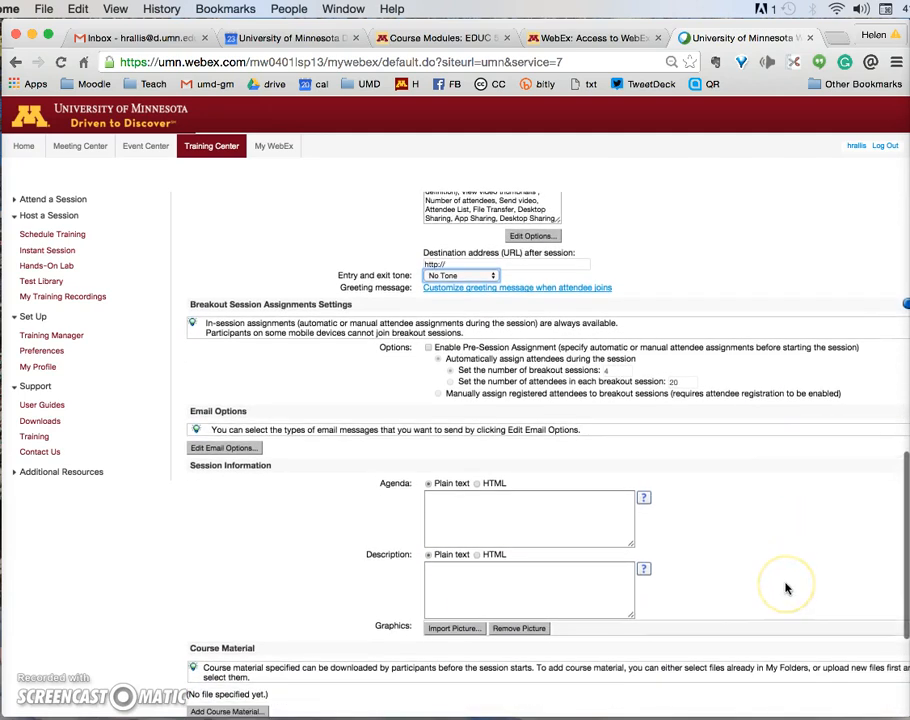
click(575, 524)
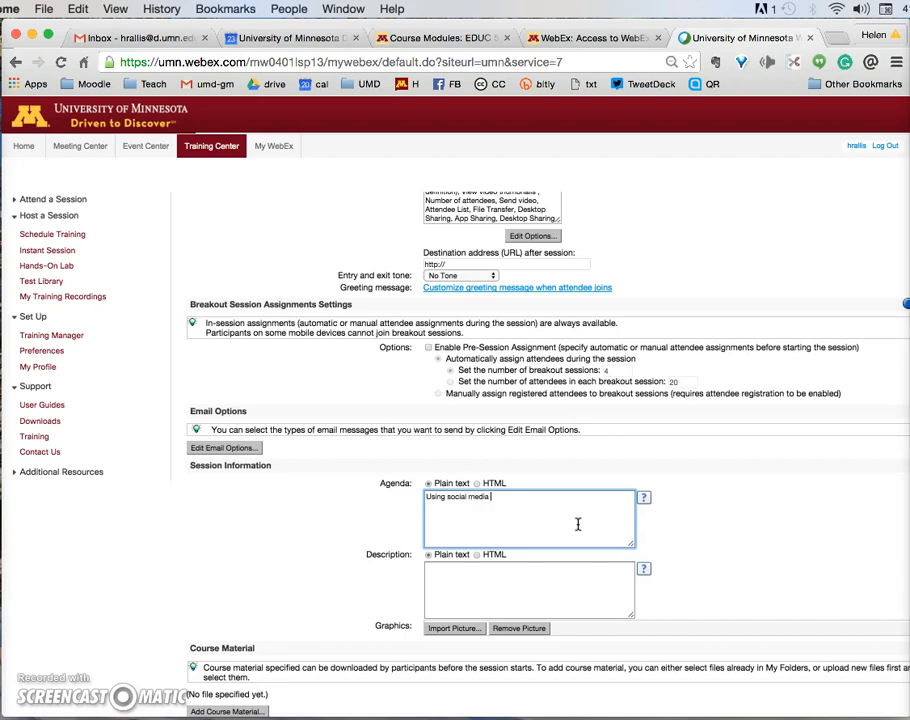
text(lementary classroom)
click(544, 592)
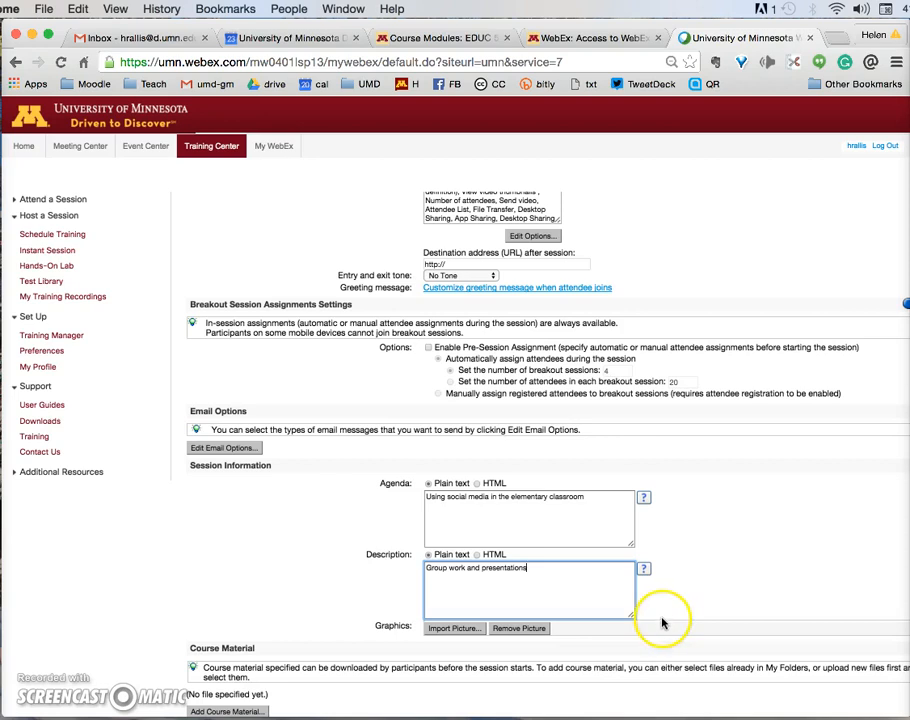
Step: Open the Import Picture upload window
click(20, 684)
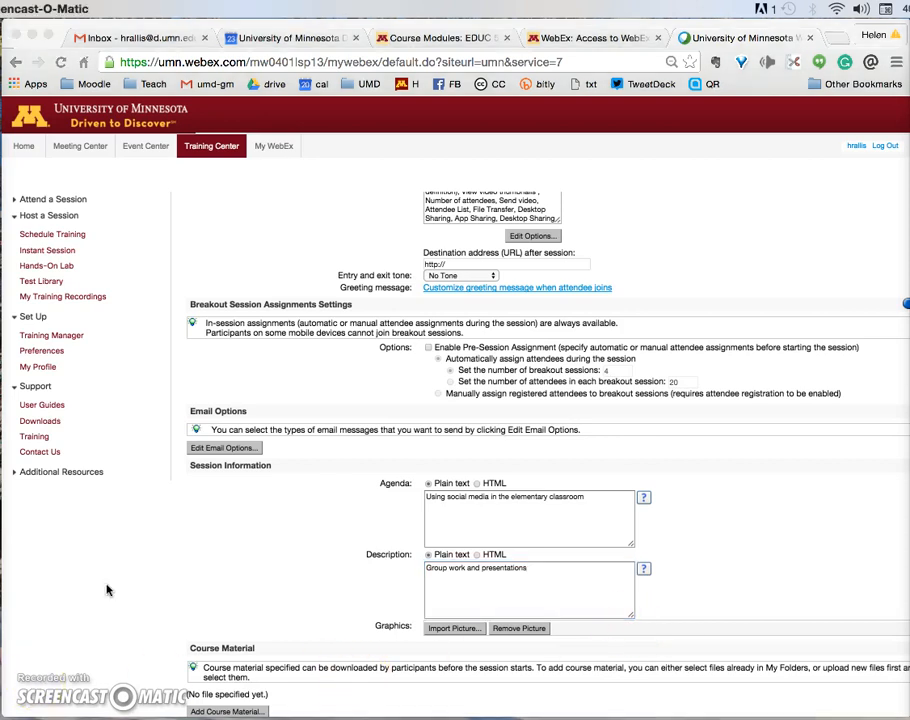
scroll(803, 591, down, 2)
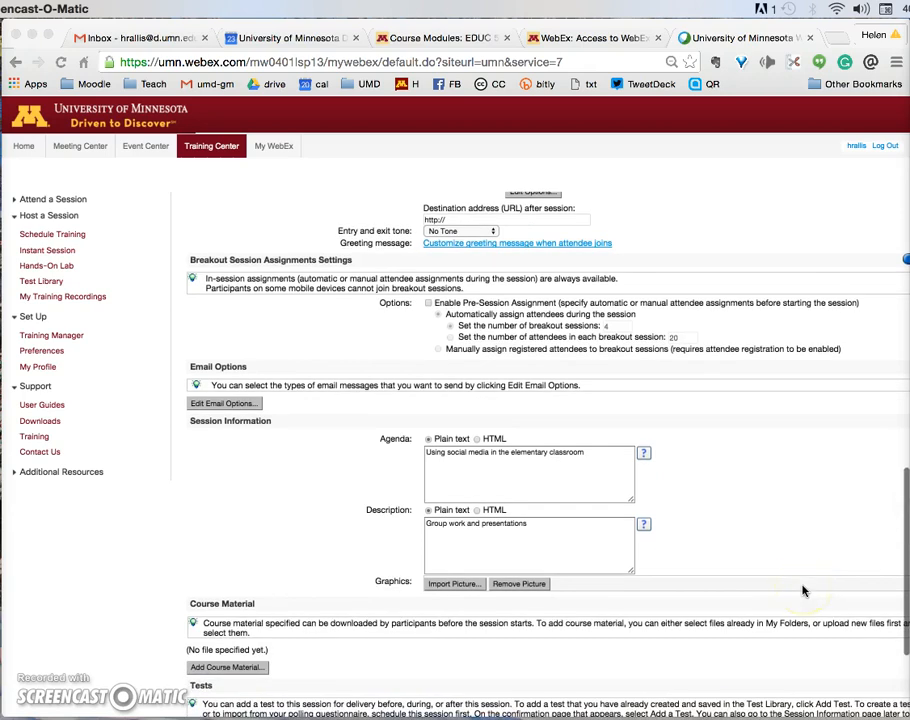
click(469, 587)
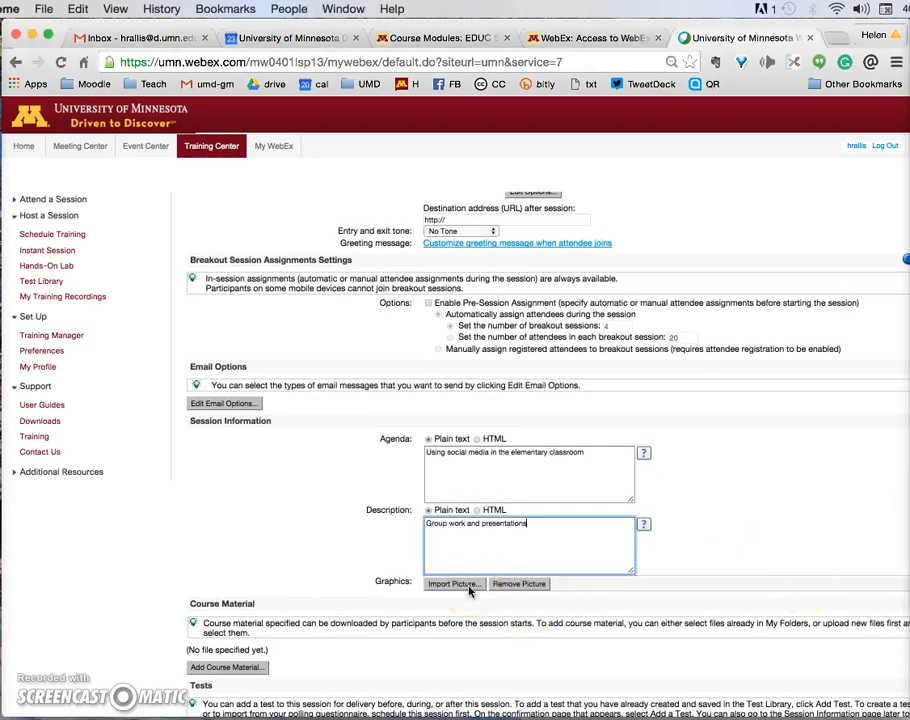
click(469, 587)
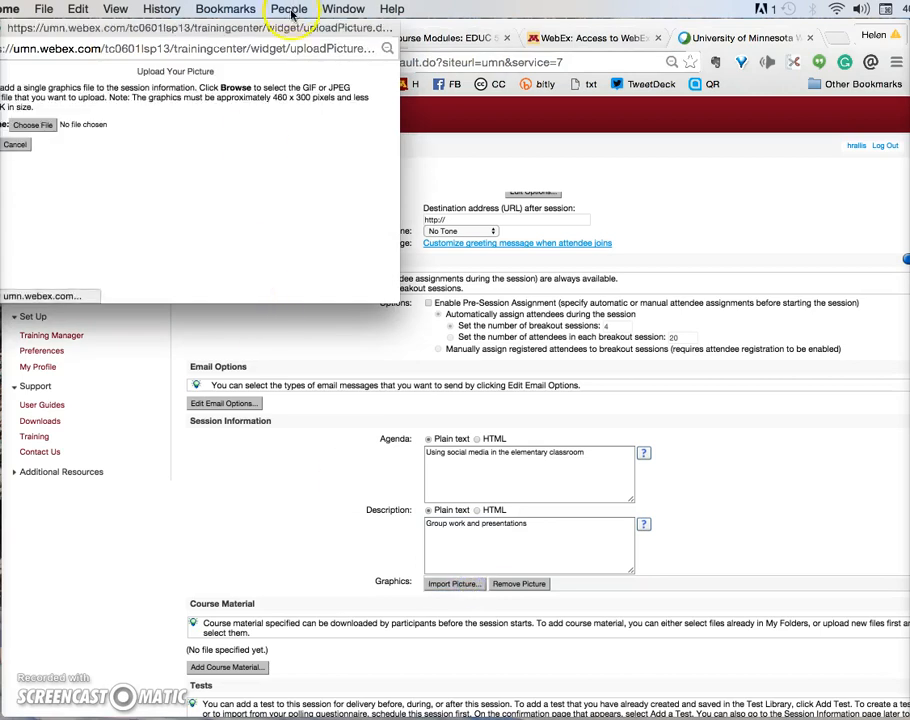
Step: Choose HelenCambodianHat200px.jpg from the Desktop's photos folder as the file to upload
drag(291, 33, 444, 43)
click(180, 139)
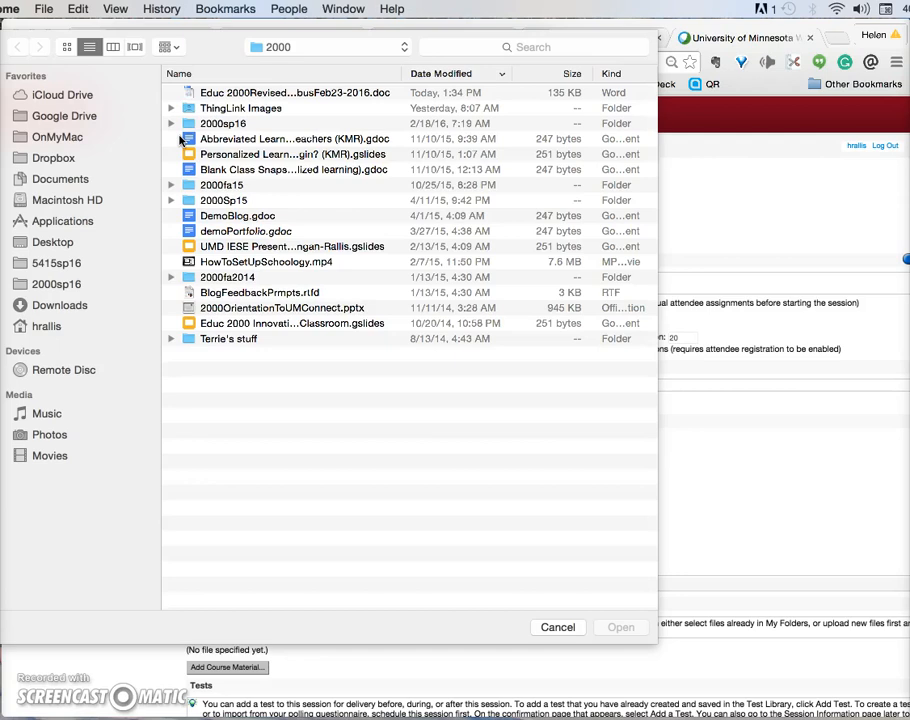
click(56, 327)
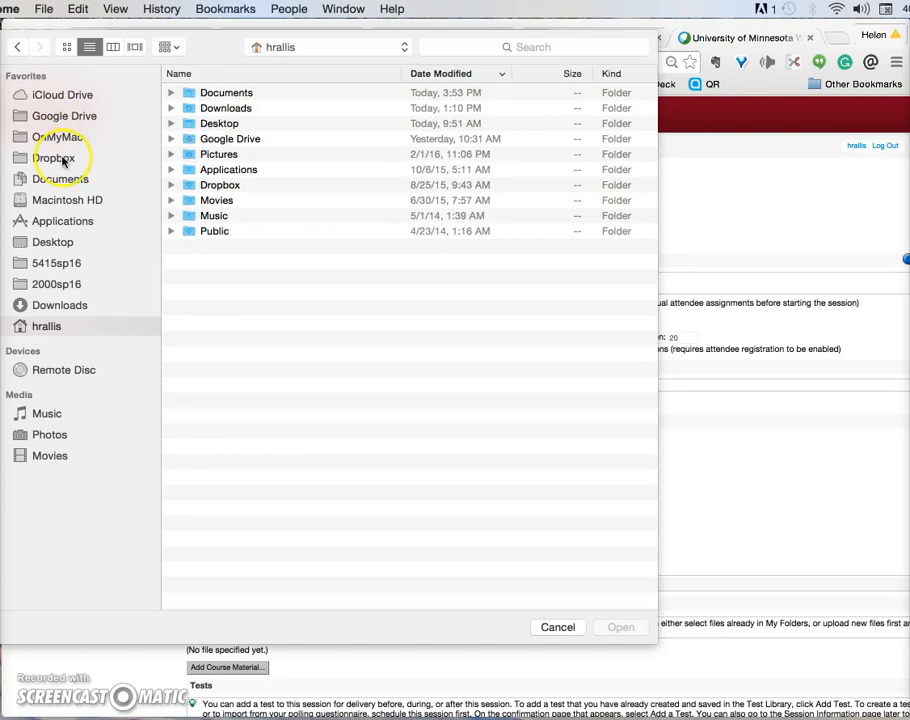
click(64, 247)
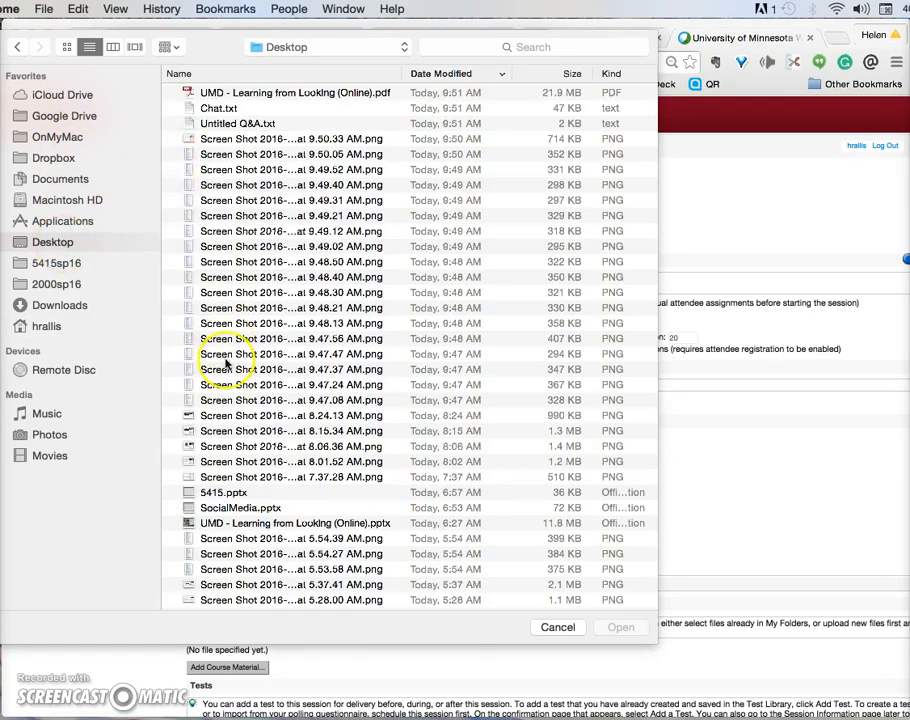
scroll(224, 366, down, 8)
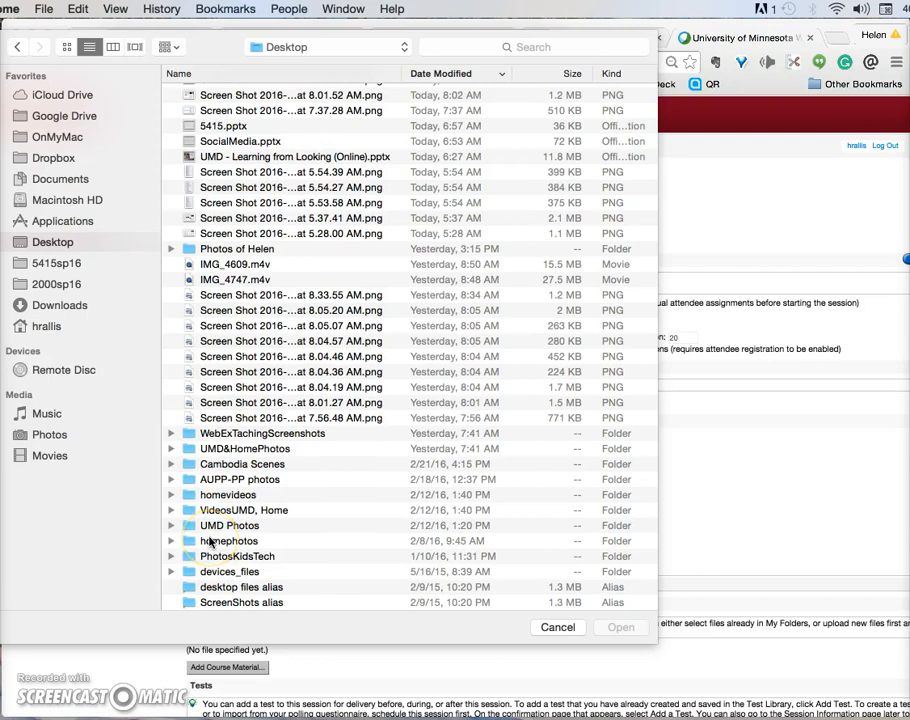
scroll(210, 541, down, 1)
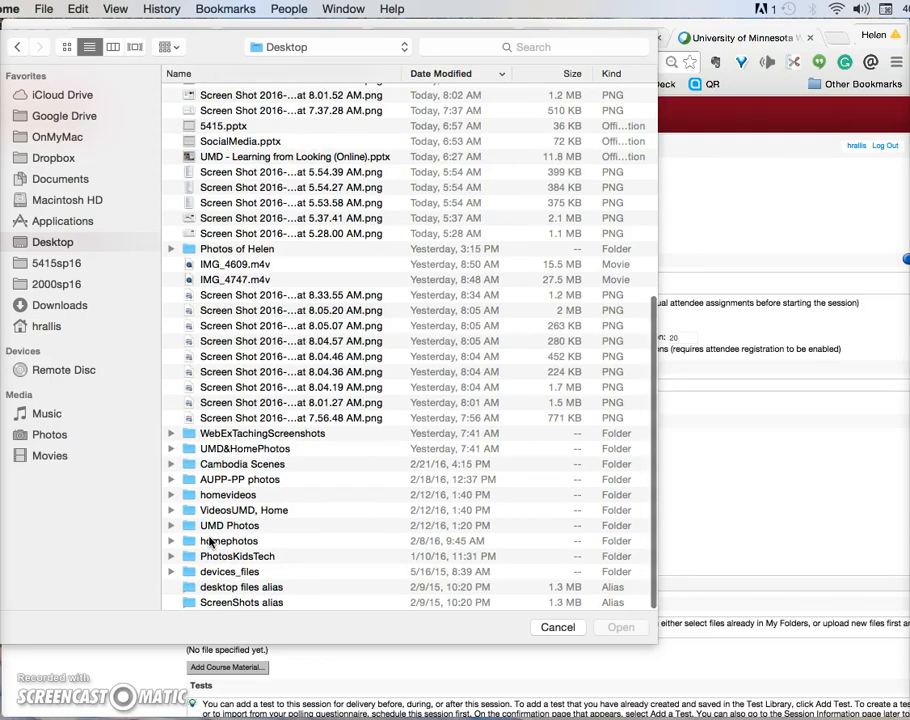
scroll(210, 541, down, 1)
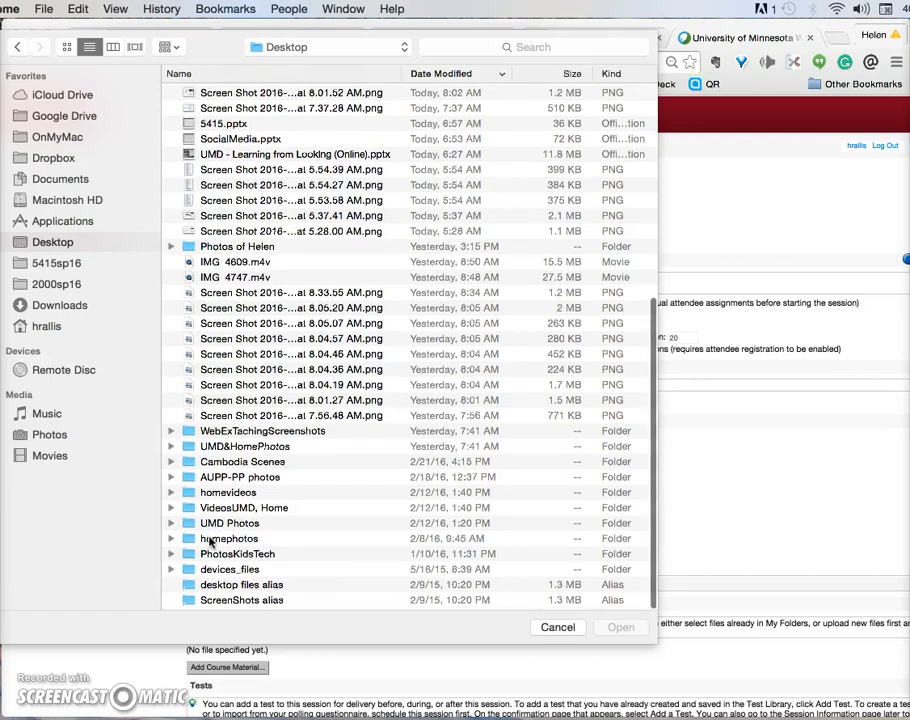
double_click(200, 249)
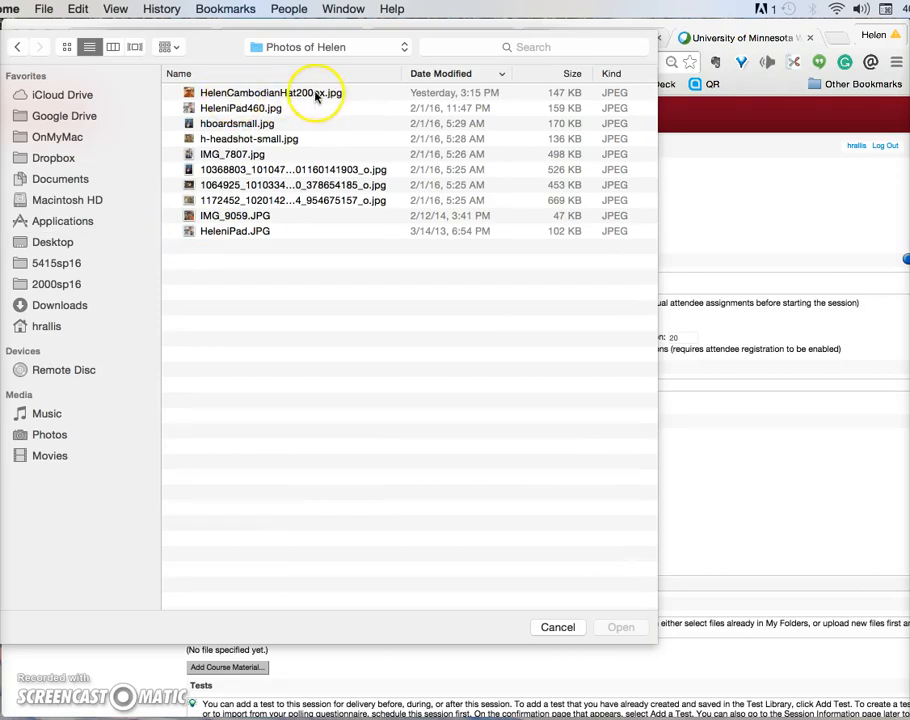
click(270, 94)
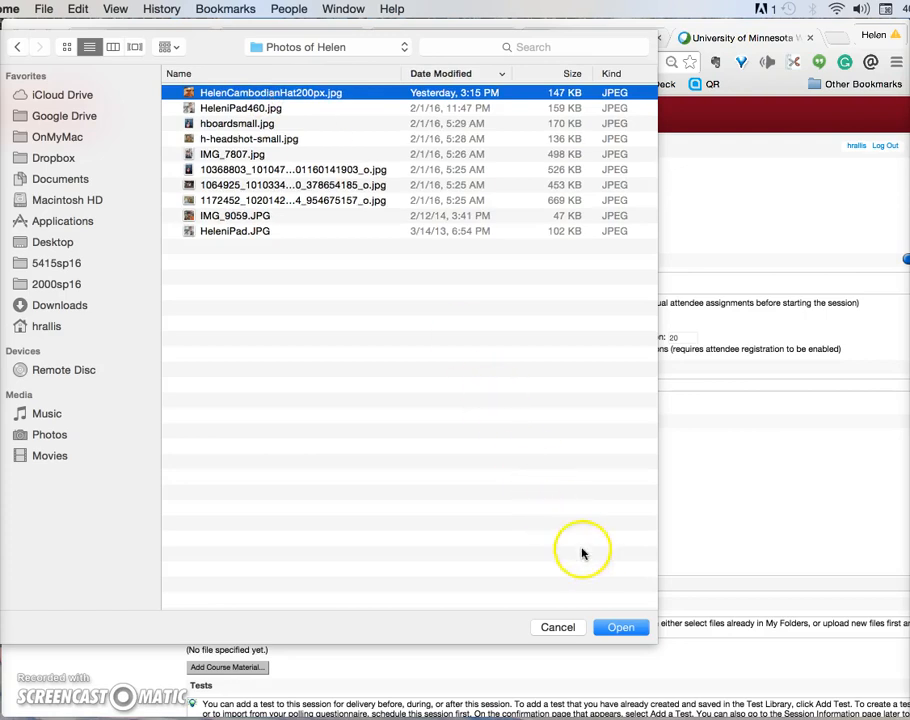
click(620, 626)
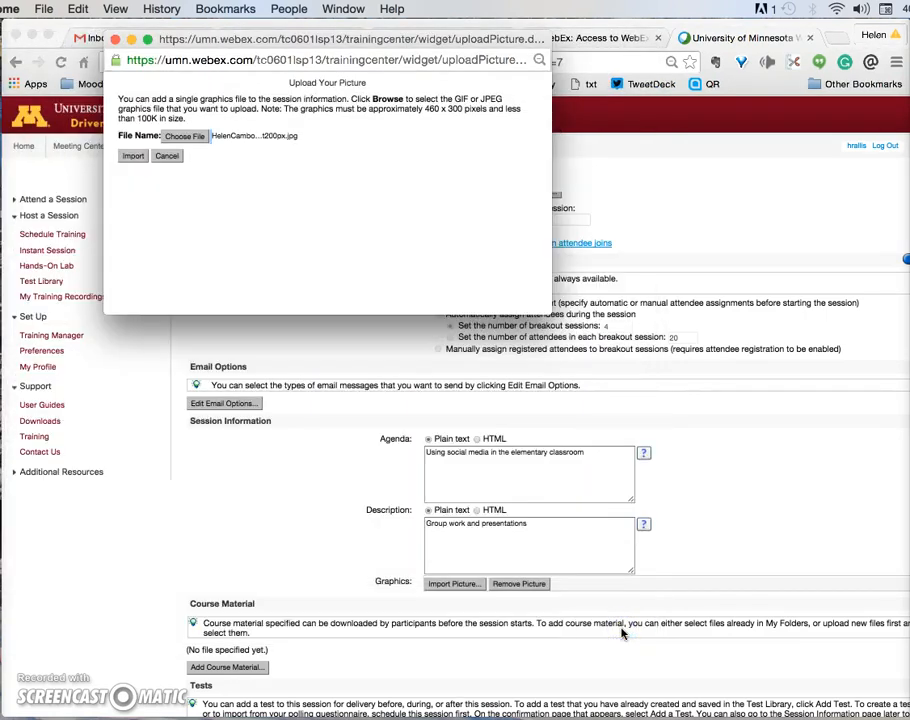
Step: Import the hat picture as the session graphic and submit the training schedule
click(135, 157)
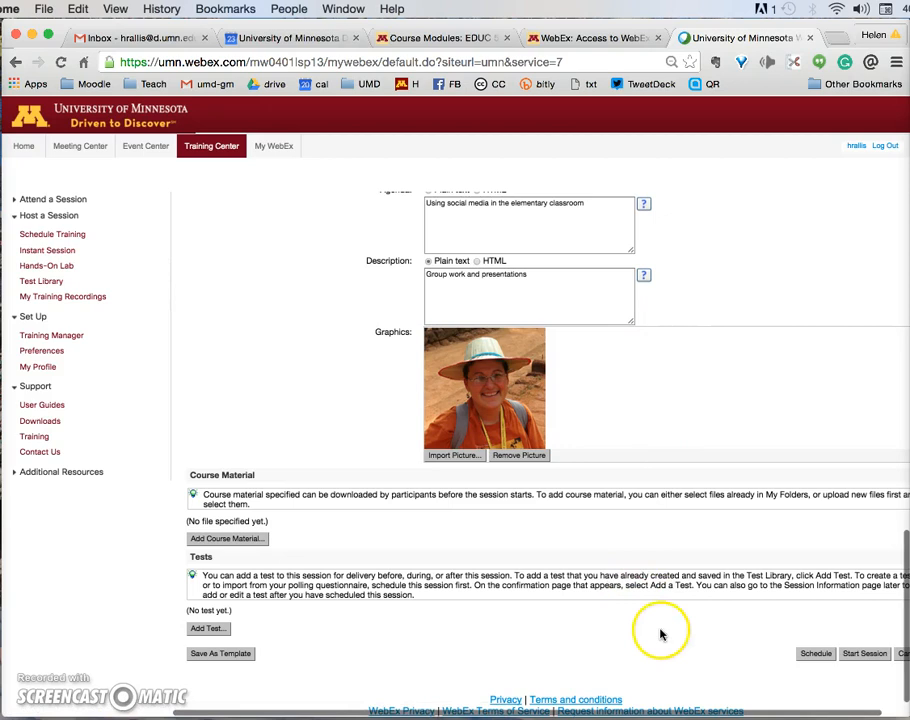
scroll(668, 636, right, 2)
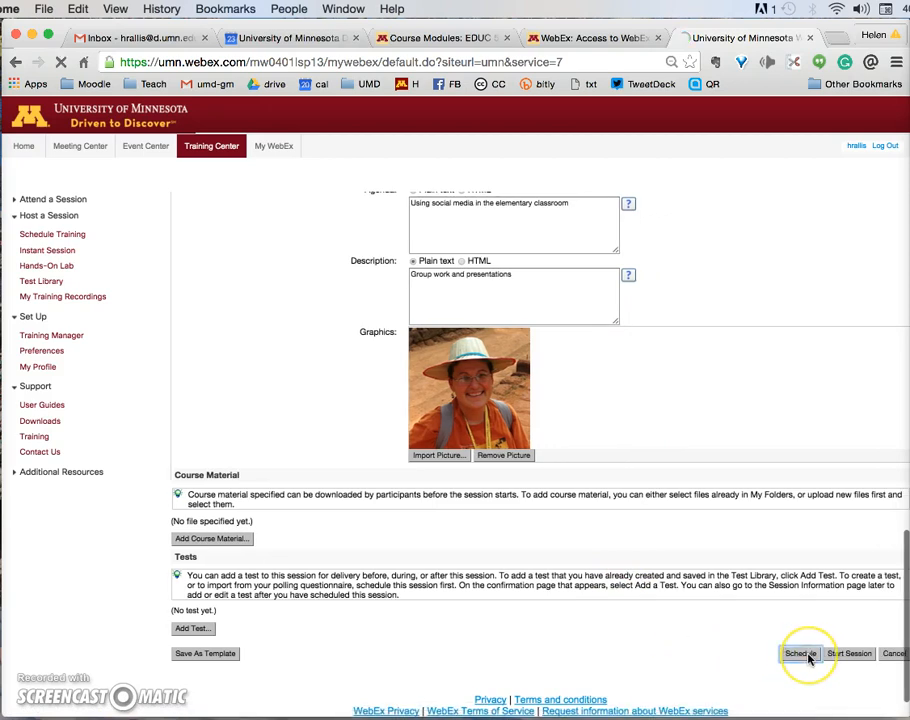
click(801, 653)
click(792, 626)
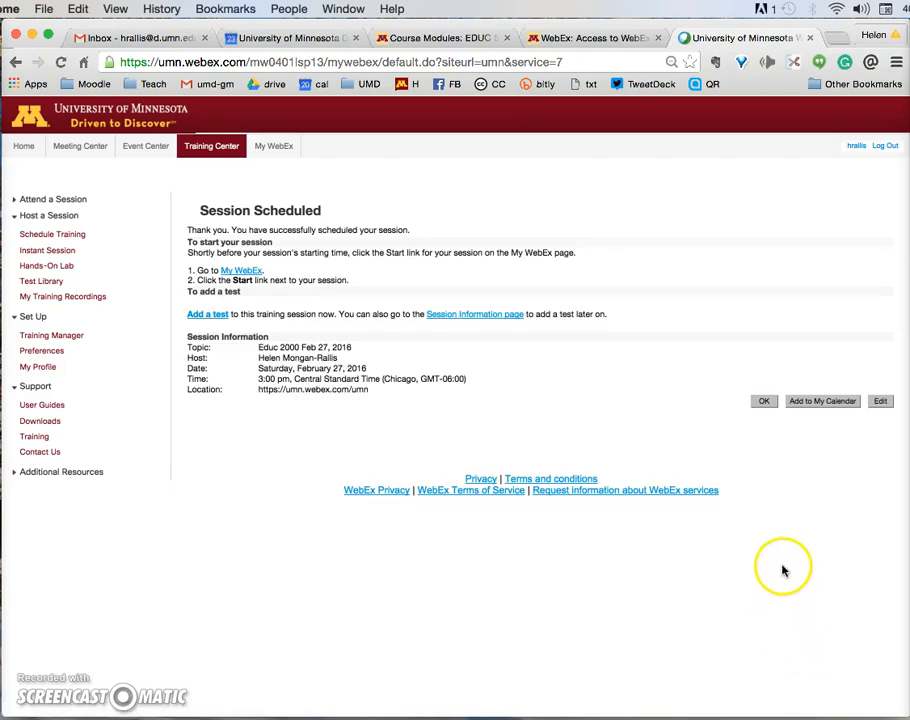
Step: Dismiss the confirmation, open My Meetings' weekly view, and start the Saturday Educ 2000 session
click(766, 404)
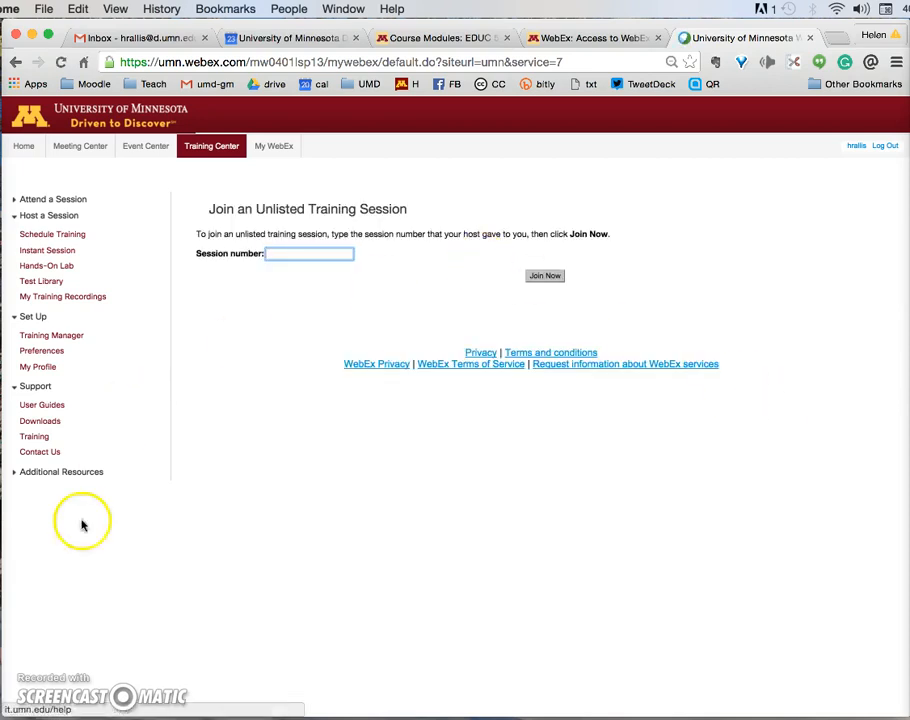
click(36, 688)
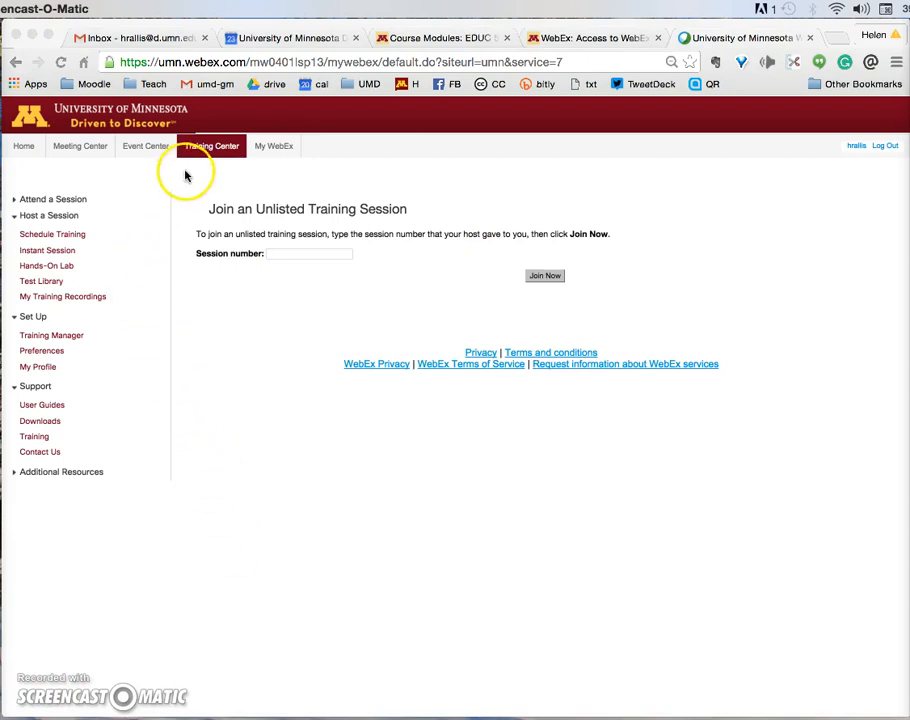
click(271, 150)
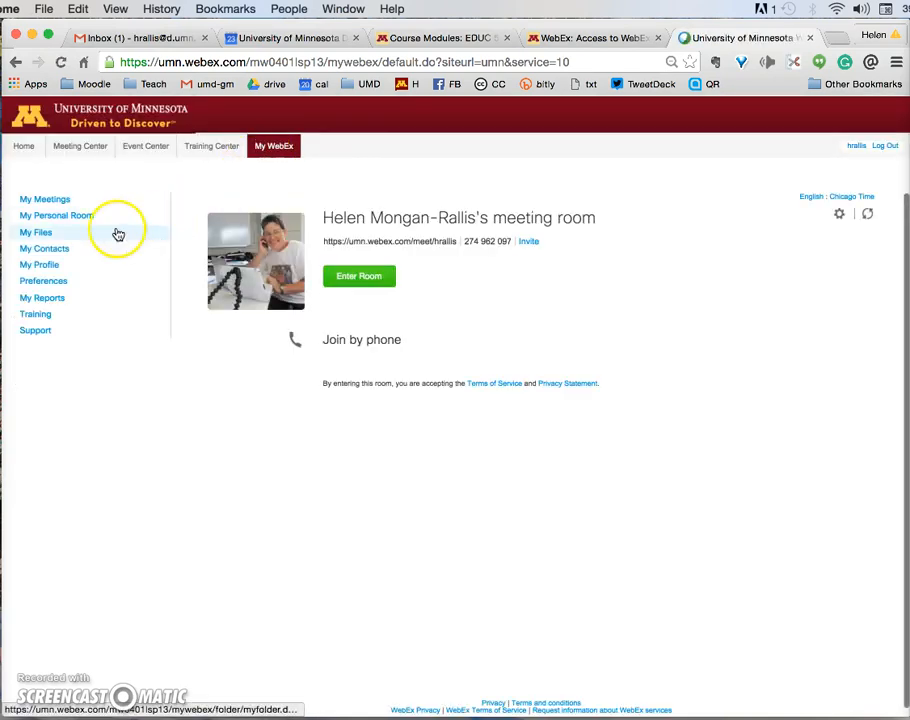
click(51, 200)
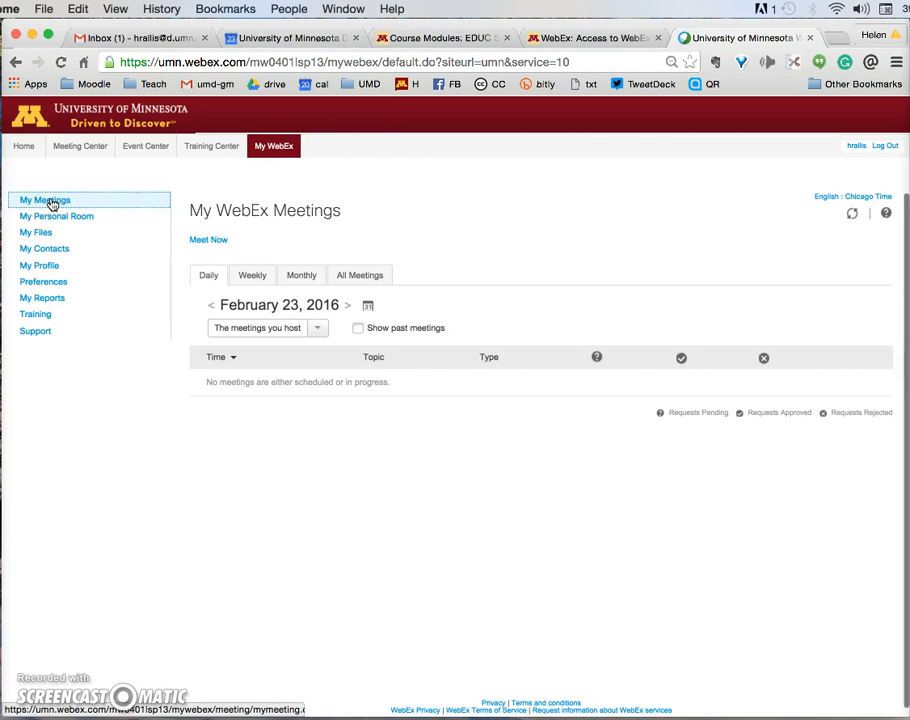
click(248, 276)
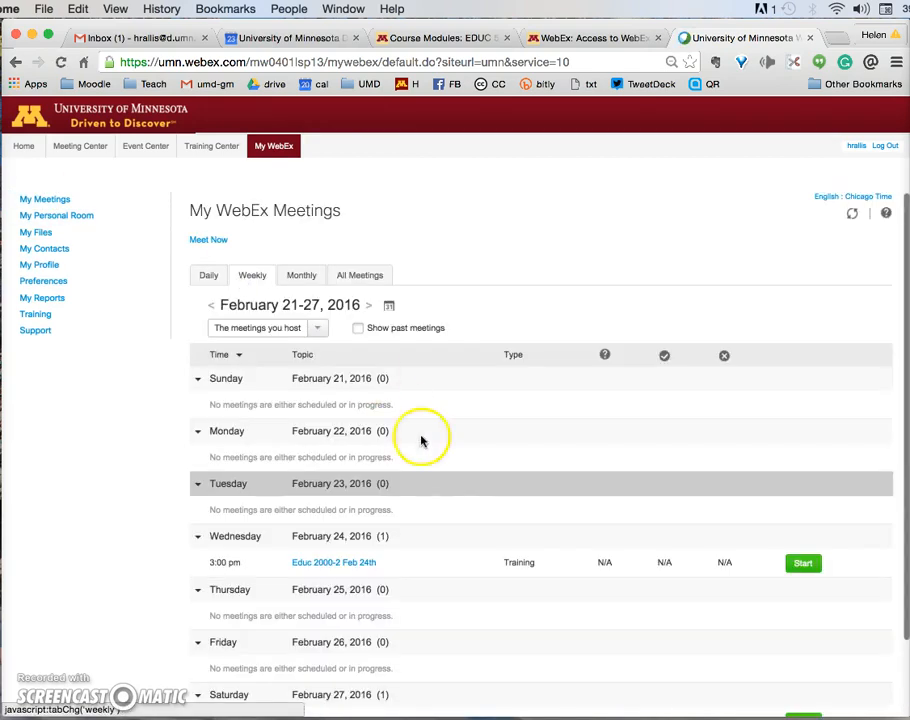
scroll(436, 600, down, 2)
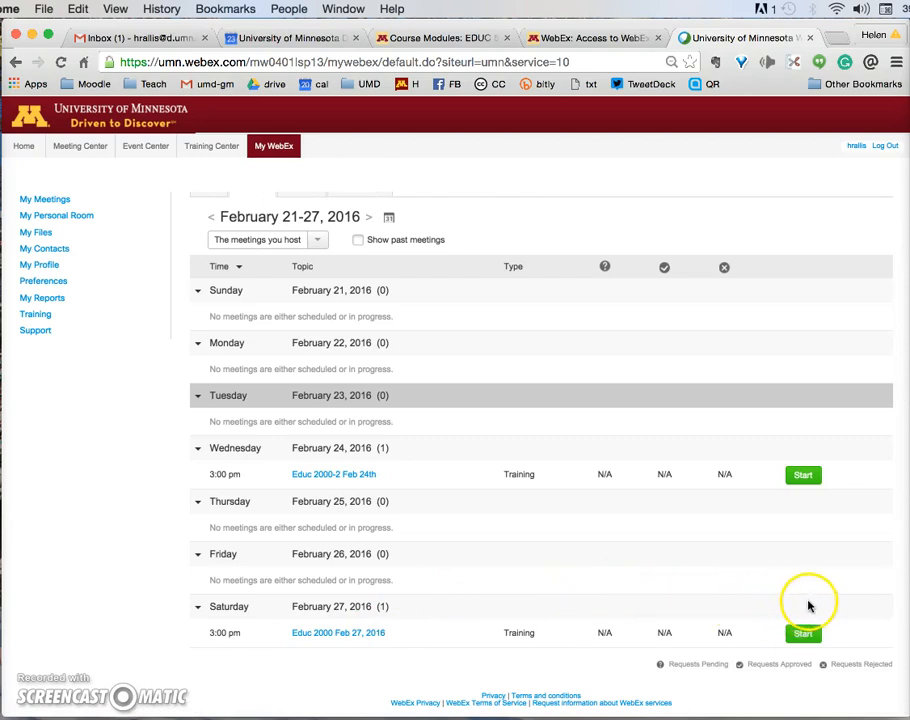
click(803, 635)
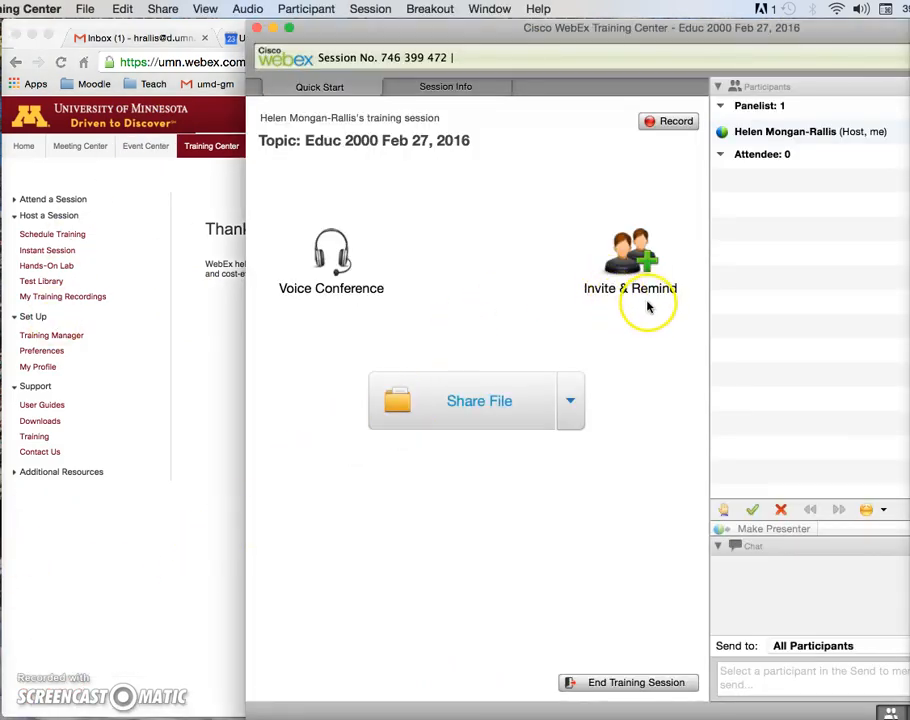
Step: Copy the session URL from Invite & Remind, close the dialog, and return to the browser
drag(660, 42, 439, 30)
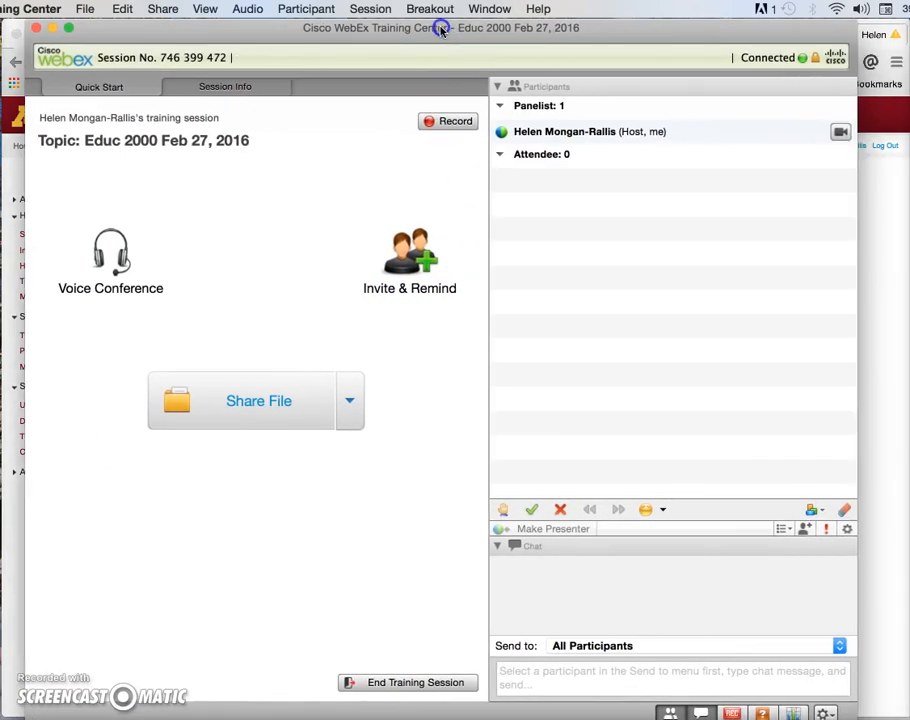
click(427, 263)
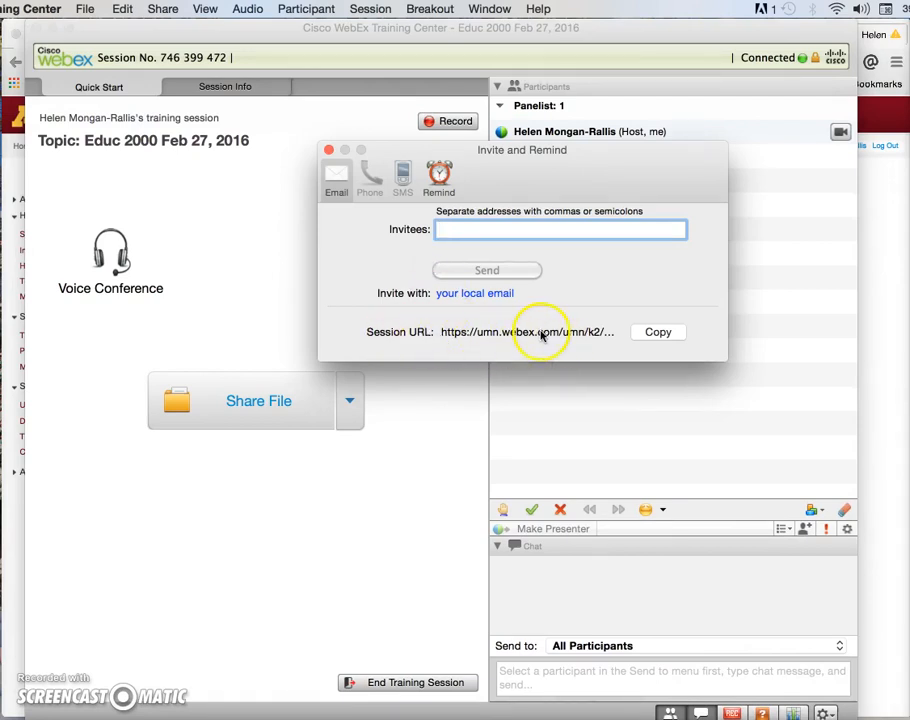
click(654, 333)
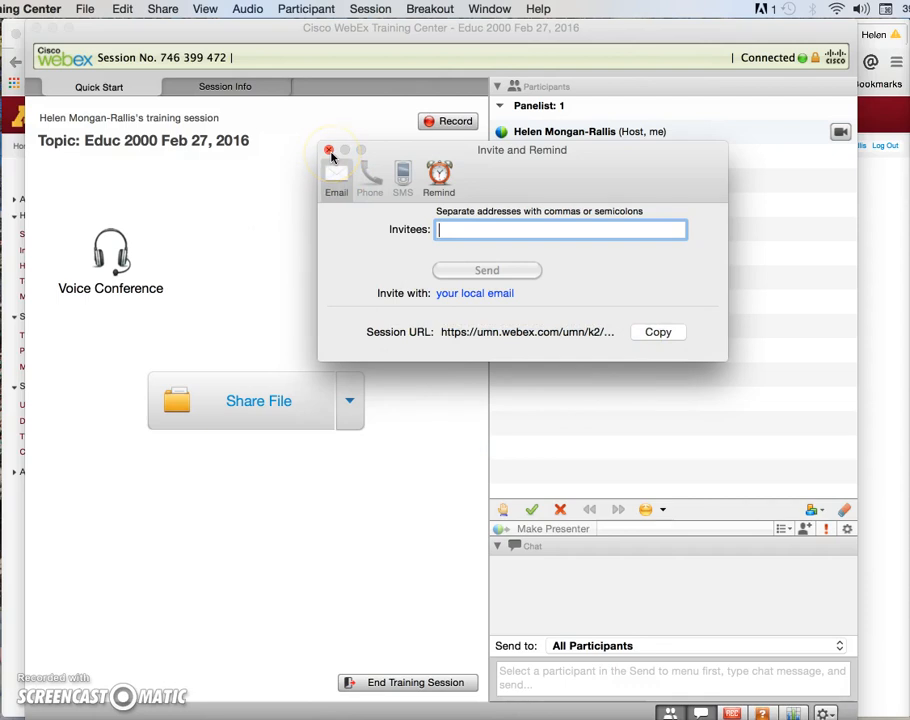
click(331, 154)
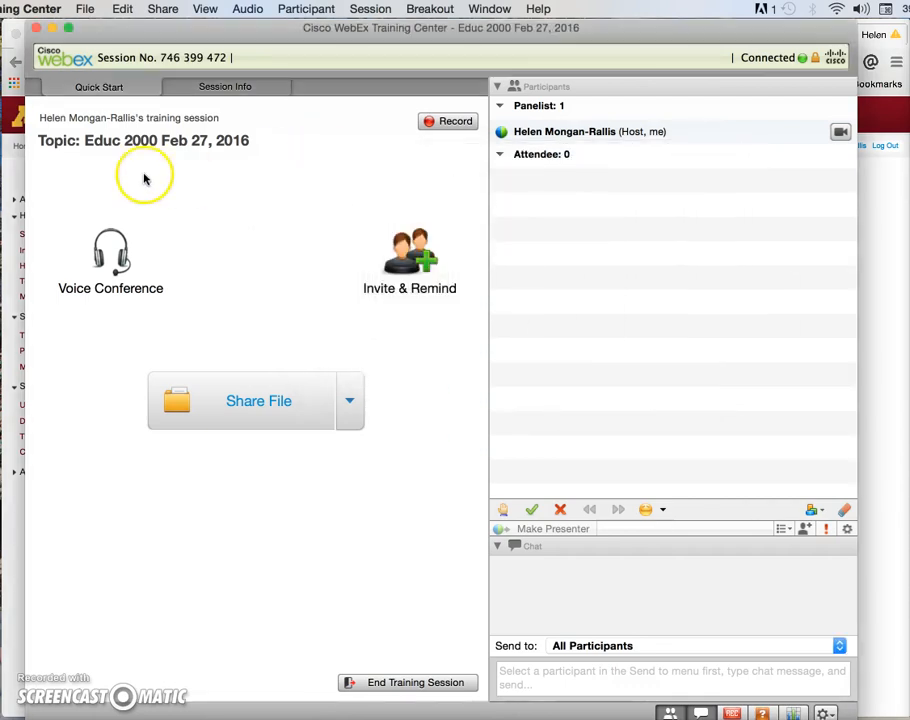
click(14, 177)
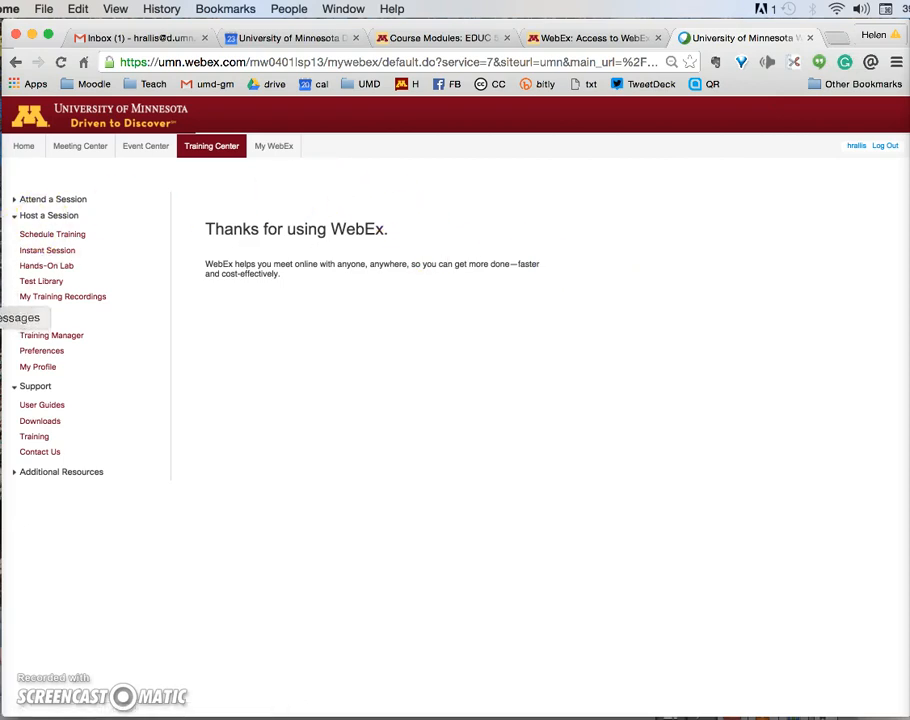
Step: In a new TextEdit document, paste the session URL beneath the label 'WebEx for 2000 Feb 27th:'
click(0, 350)
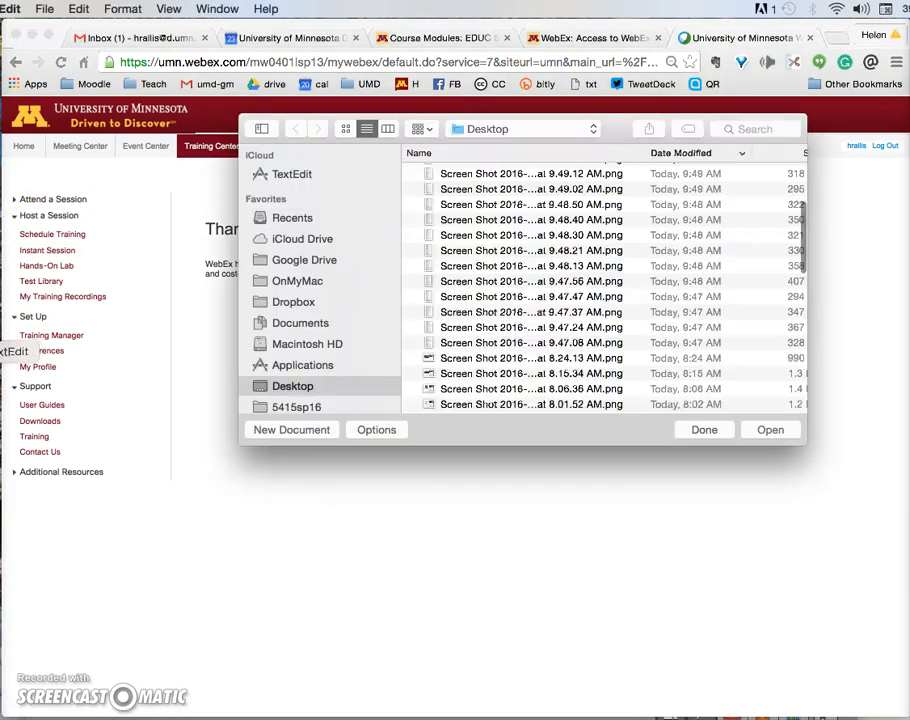
click(300, 430)
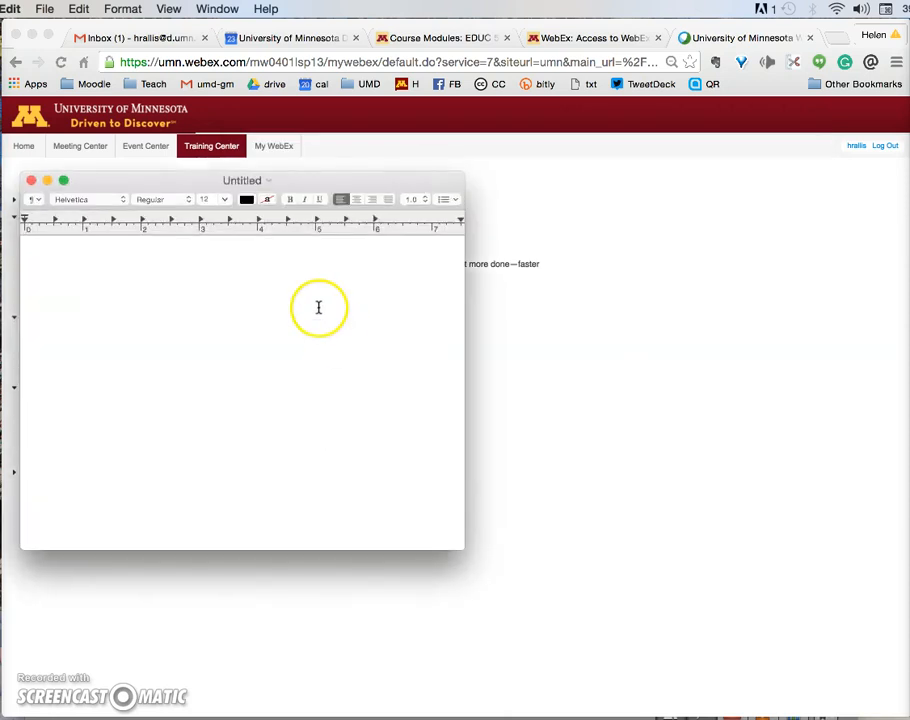
key(super+v)
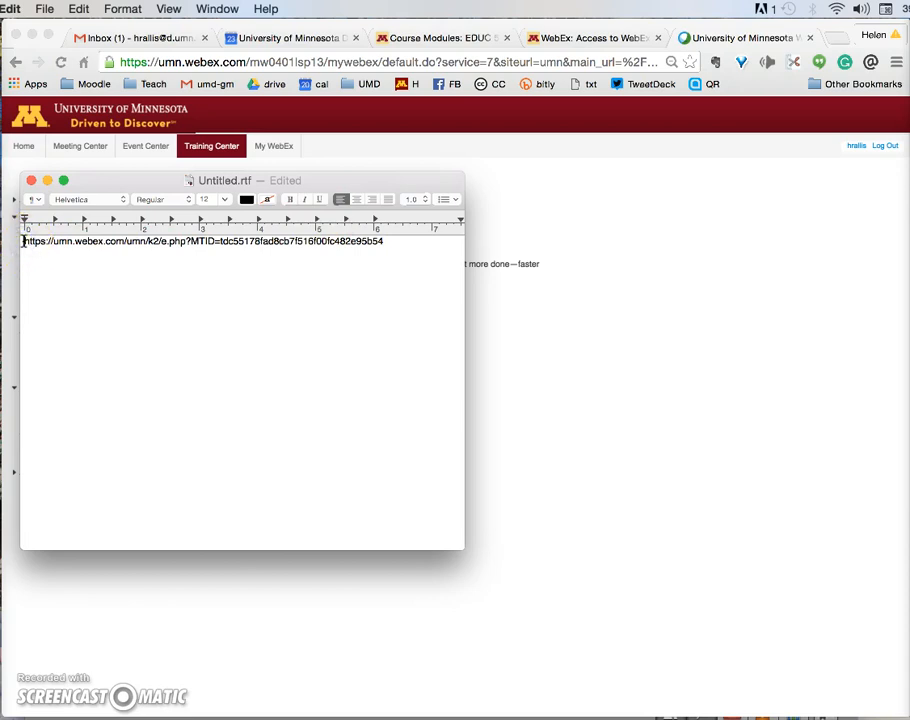
click(22, 241)
text(WebEx for )
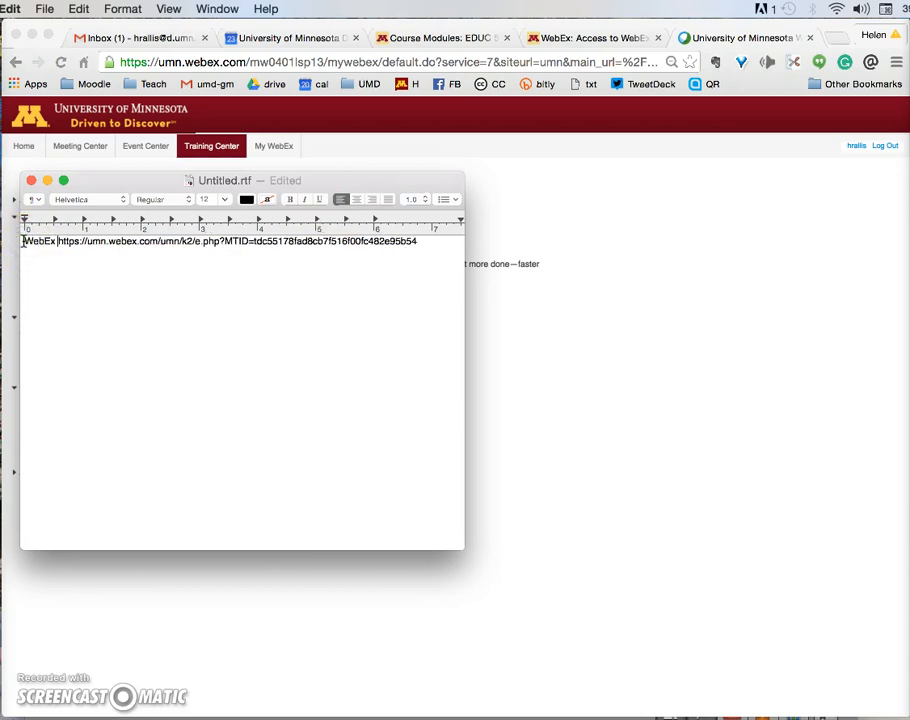
text(2000 Fe)
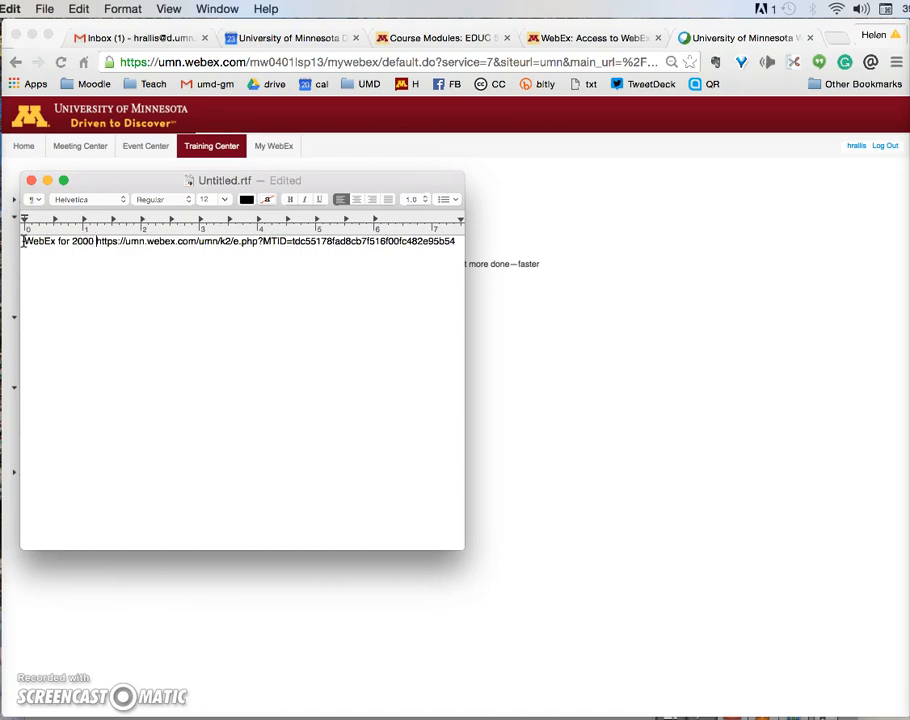
text(b 27th)
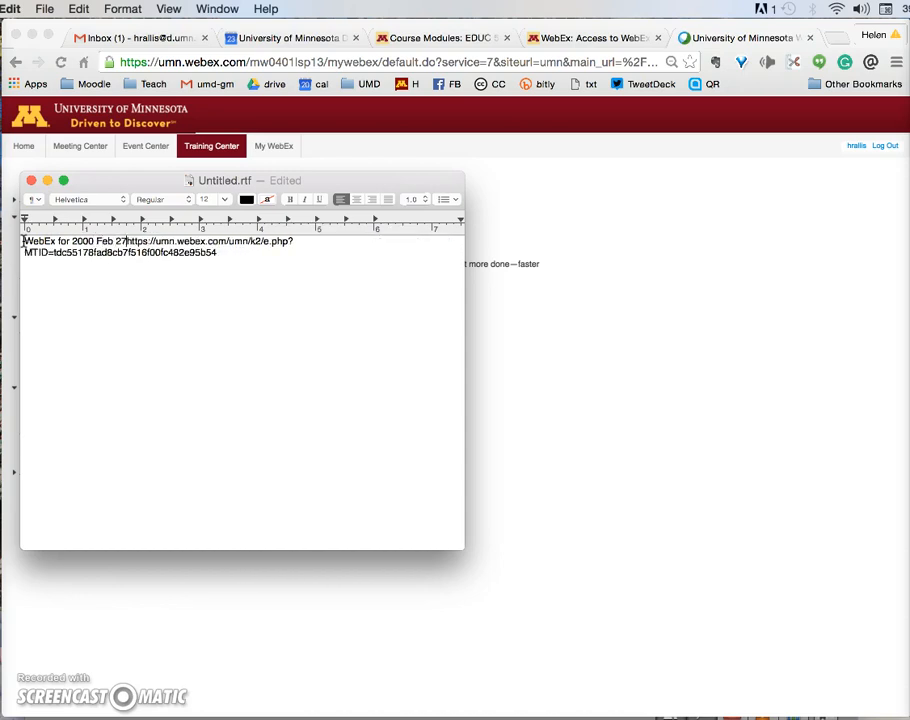
text(:)
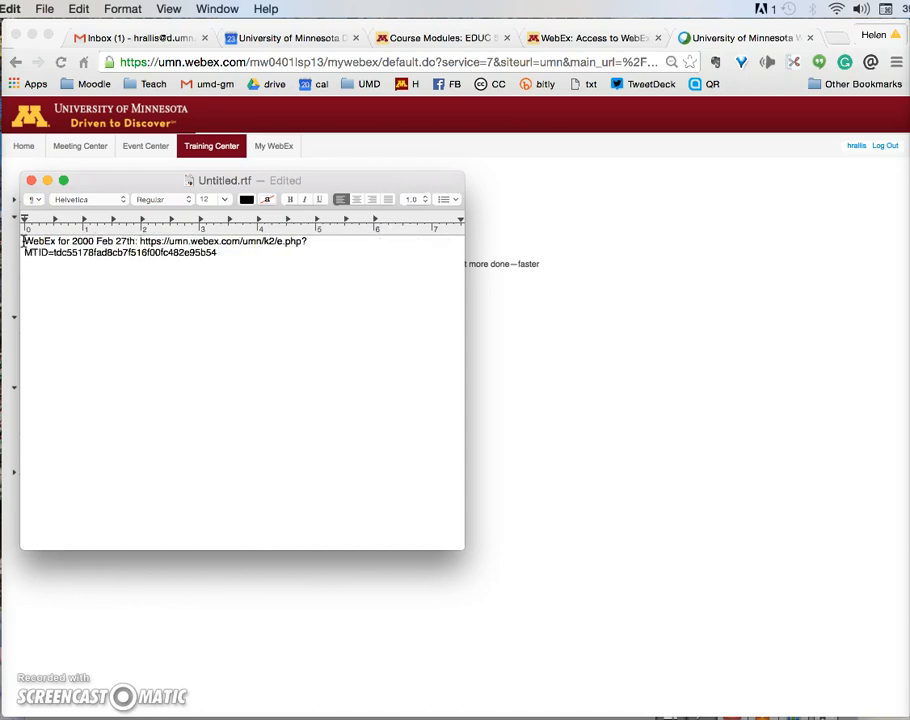
key(Return)
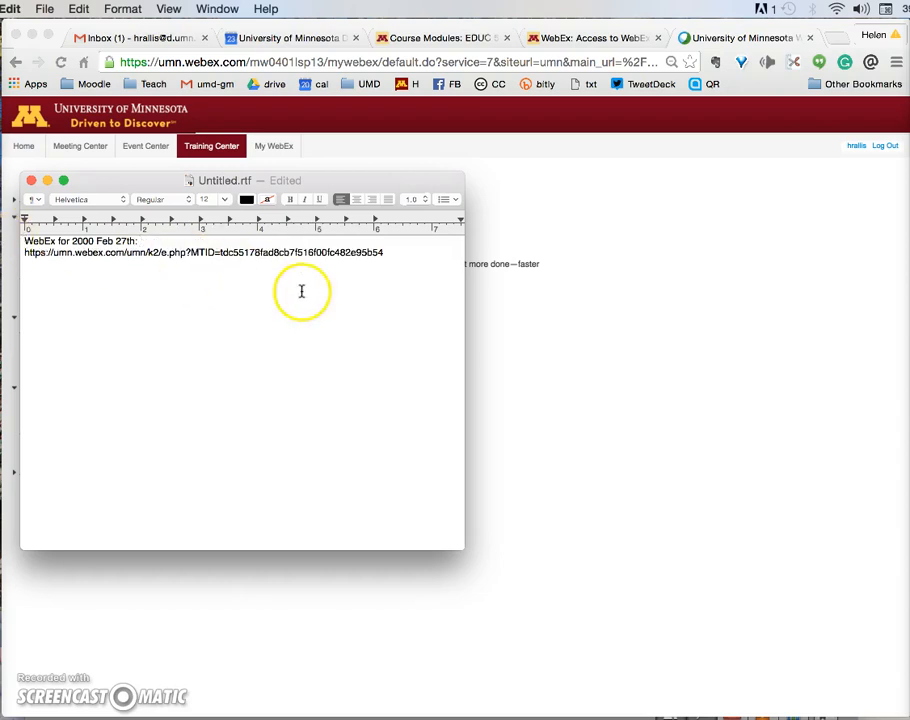
drag(340, 180, 746, 206)
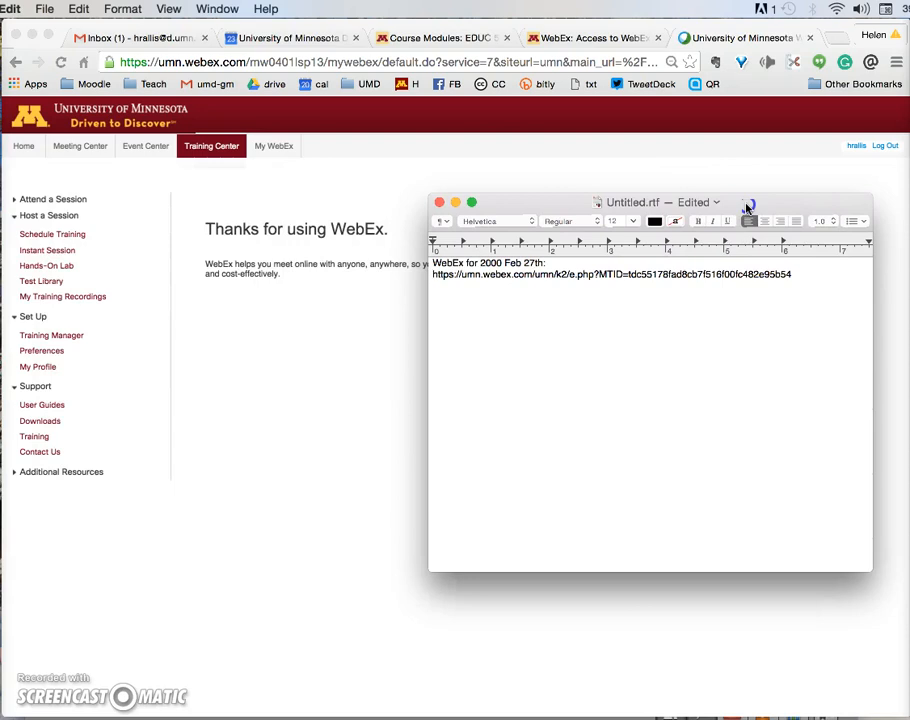